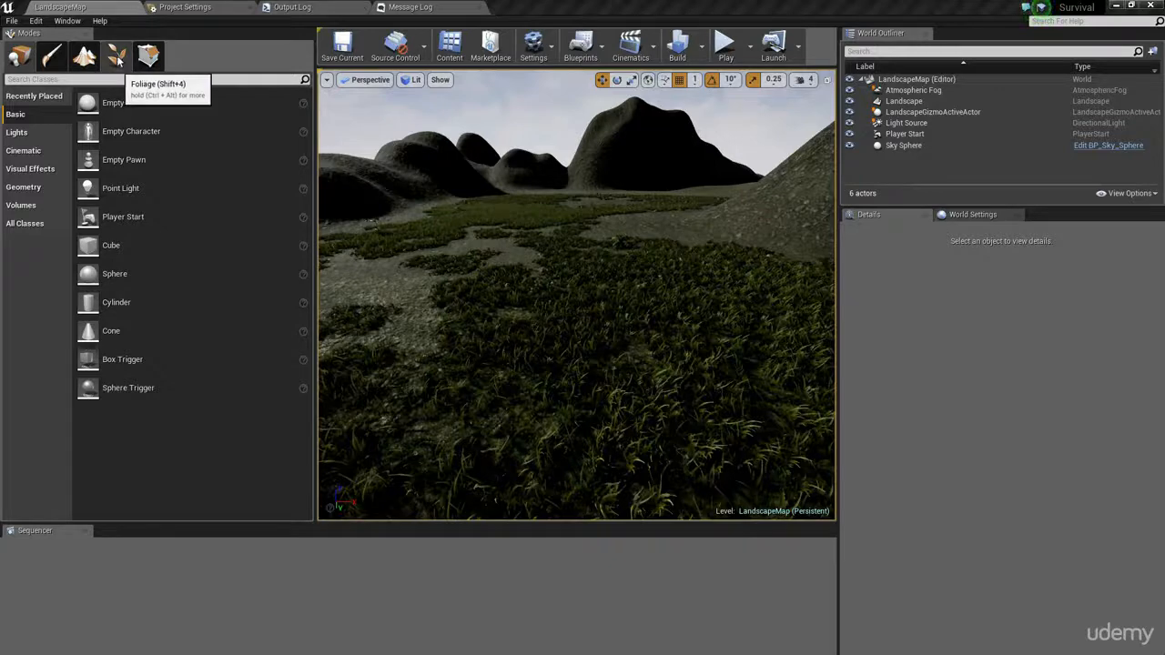
- Switch the editor to Foliage mode and dock the Content Browser next to the Sequencer
click(117, 58)
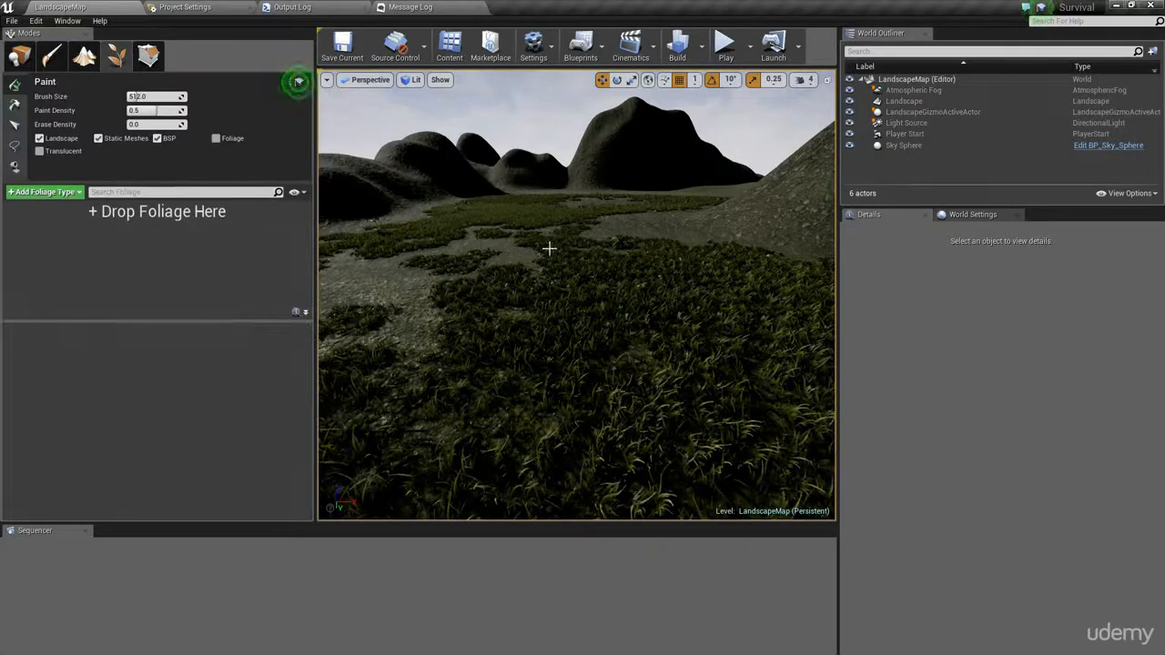
right_drag(517, 225, 546, 227)
key(w)
key(w)
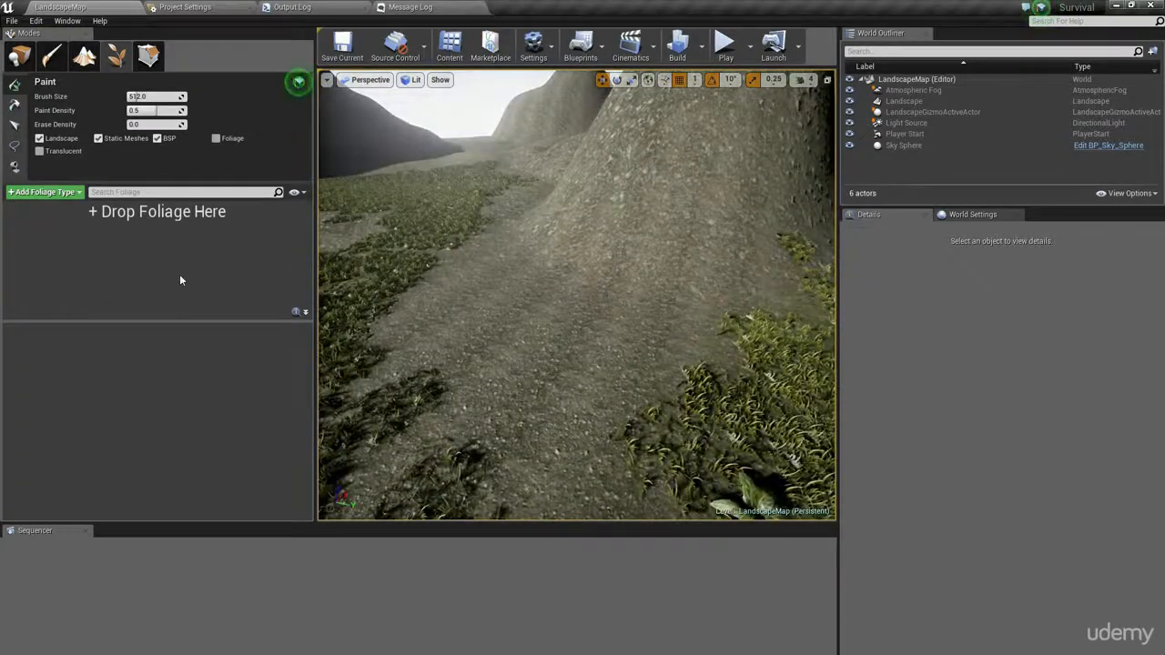
click(449, 50)
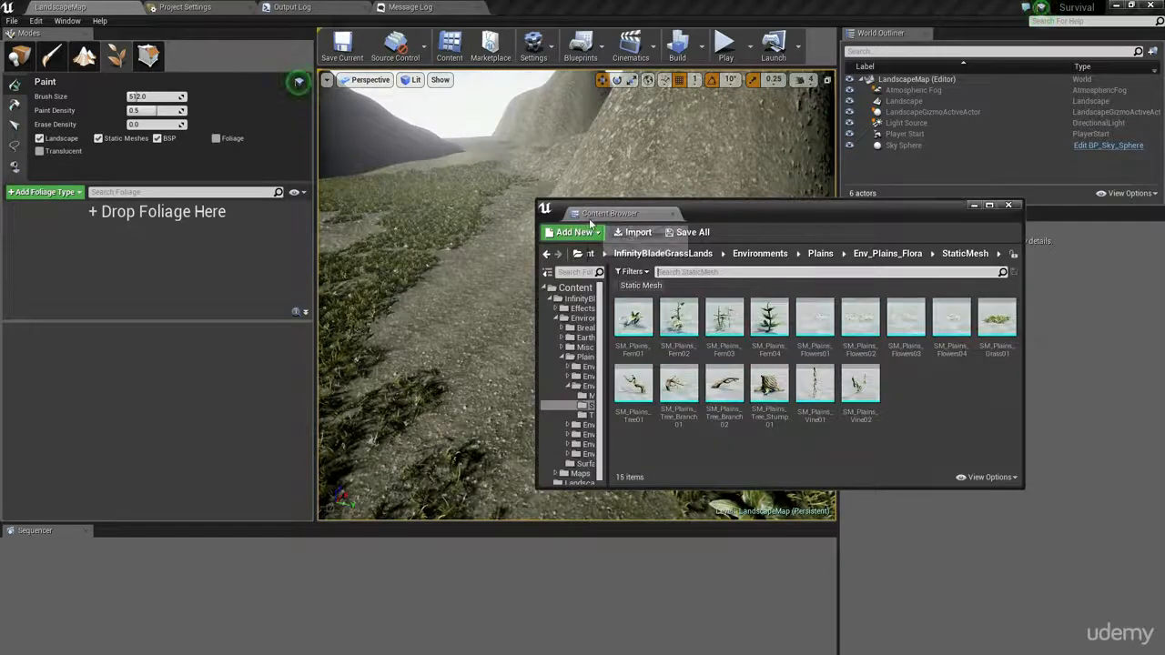
drag(590, 223, 392, 452)
- Add the static meshes SM_Plains_Fern01 to Fern04 and SM_Plains_Flowers01 to Flowers04 as foliage types
click(146, 546)
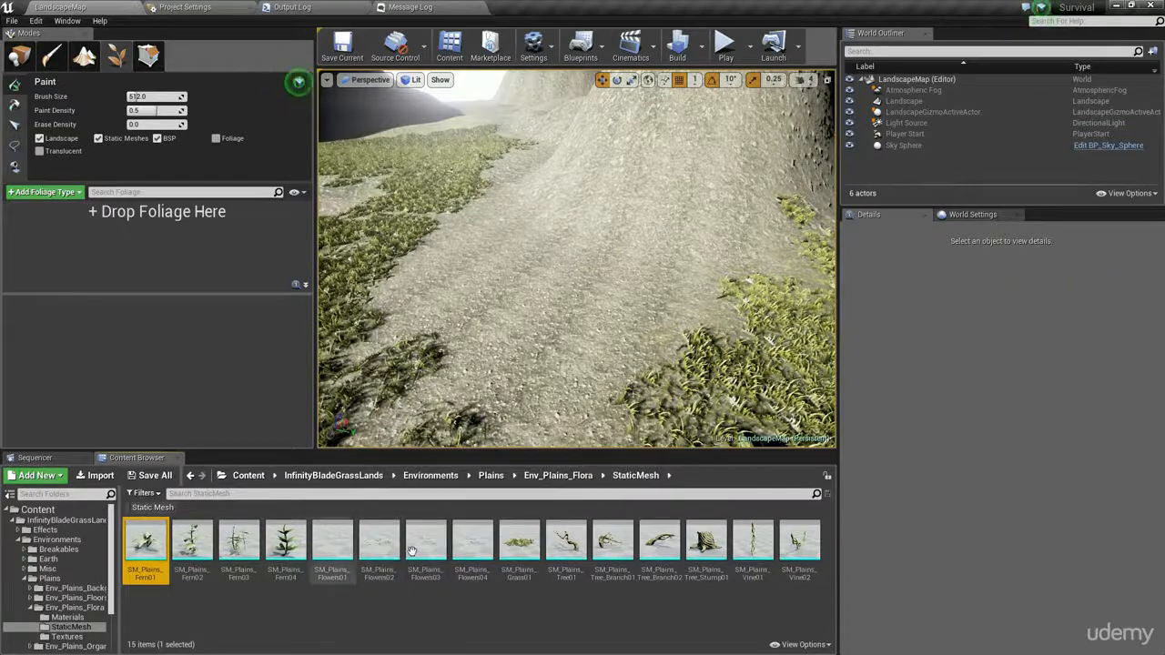
shift+click(474, 545)
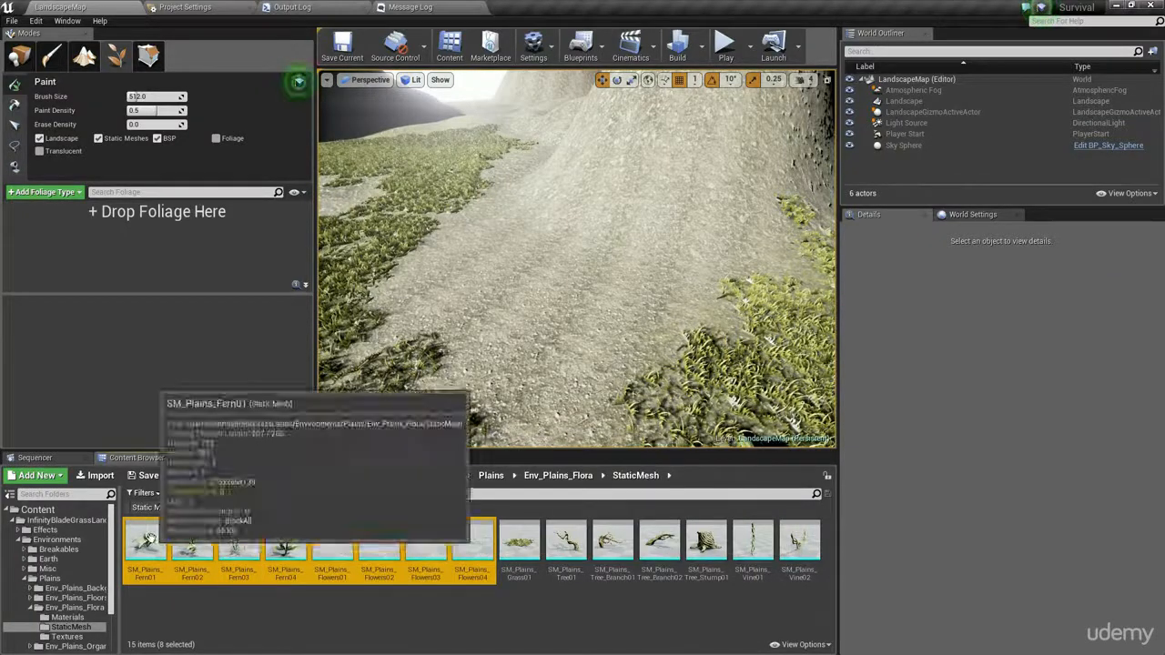
drag(147, 539, 143, 246)
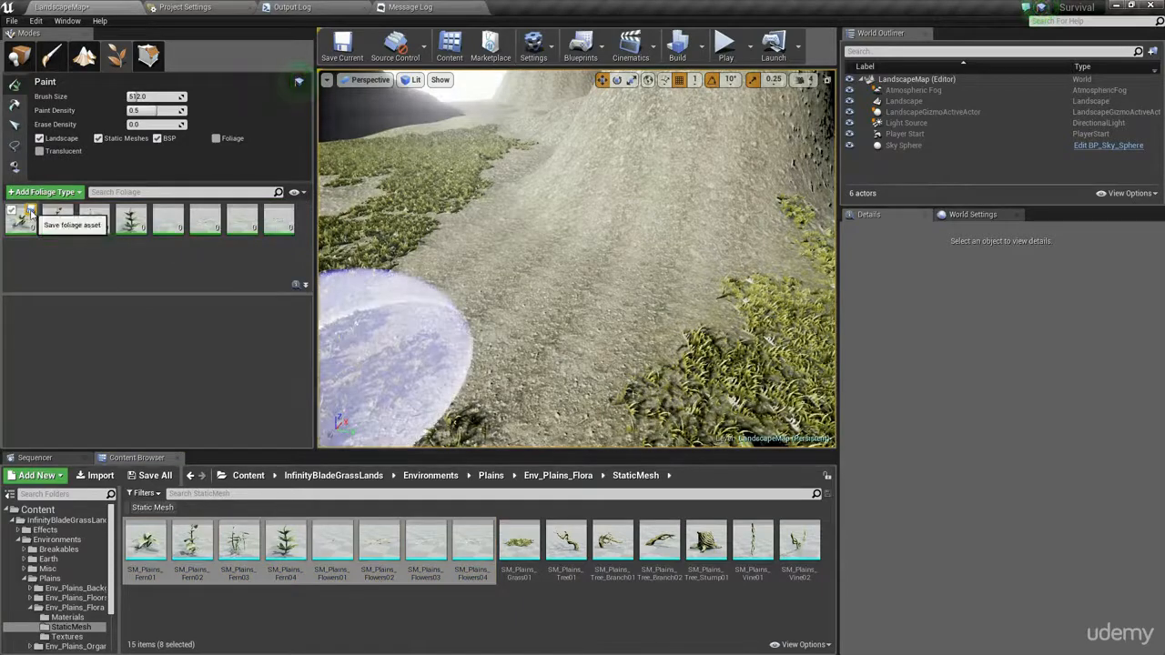
- Look through the settings of the foliage types from SM_Plains_Fern02 to SM_Plains_Flowers04 one by one
click(57, 219)
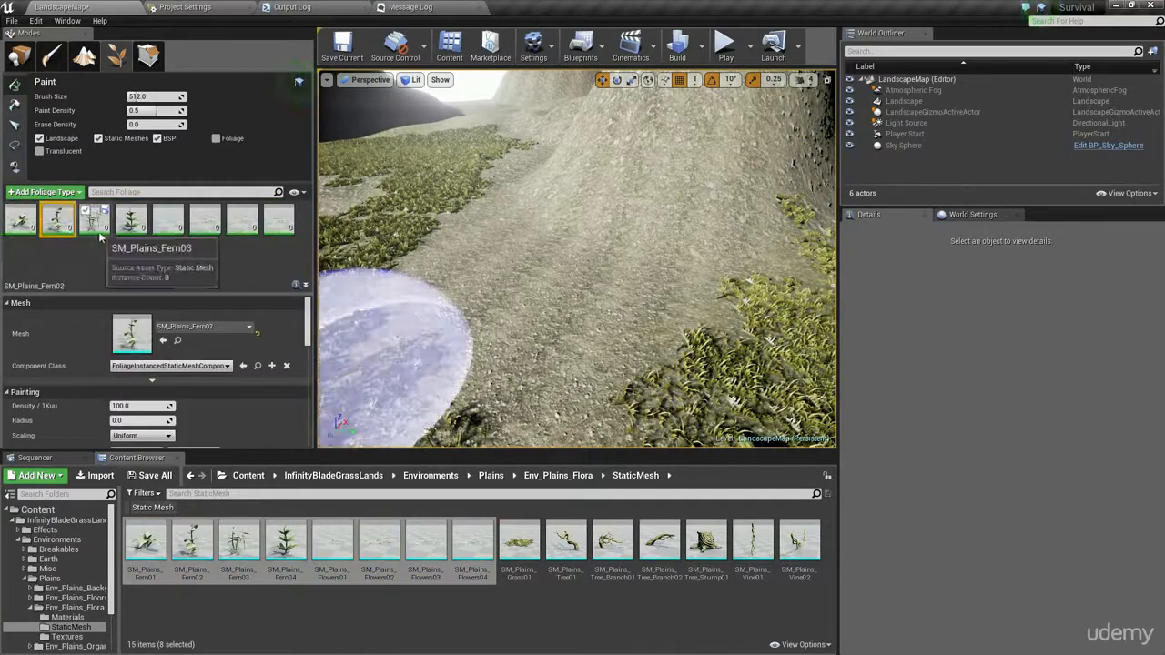
click(98, 230)
click(133, 227)
click(167, 226)
click(199, 228)
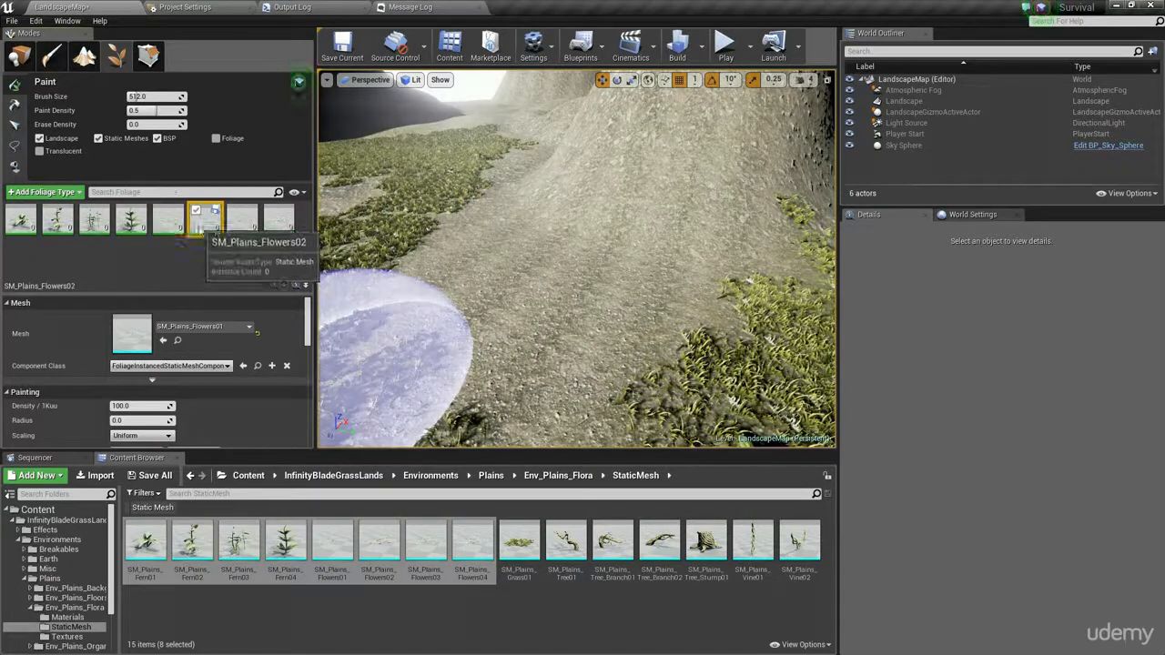
click(242, 221)
click(278, 221)
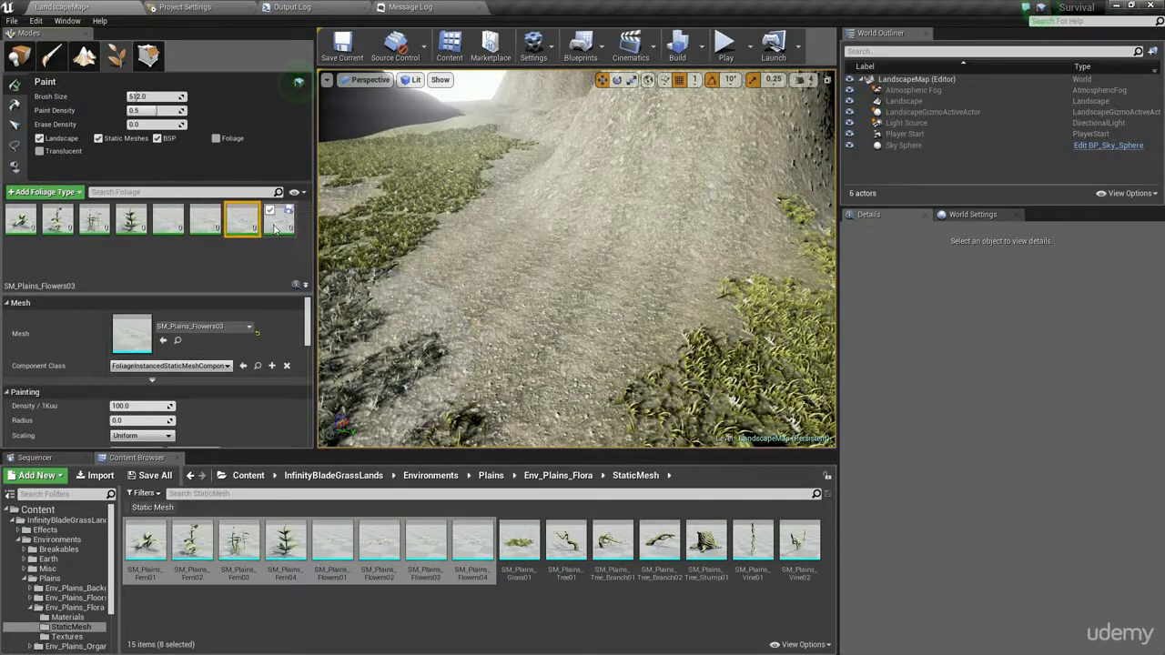
- Set the painting Density / 1Kuu of SM_Plains_Fern01 to 5
click(25, 230)
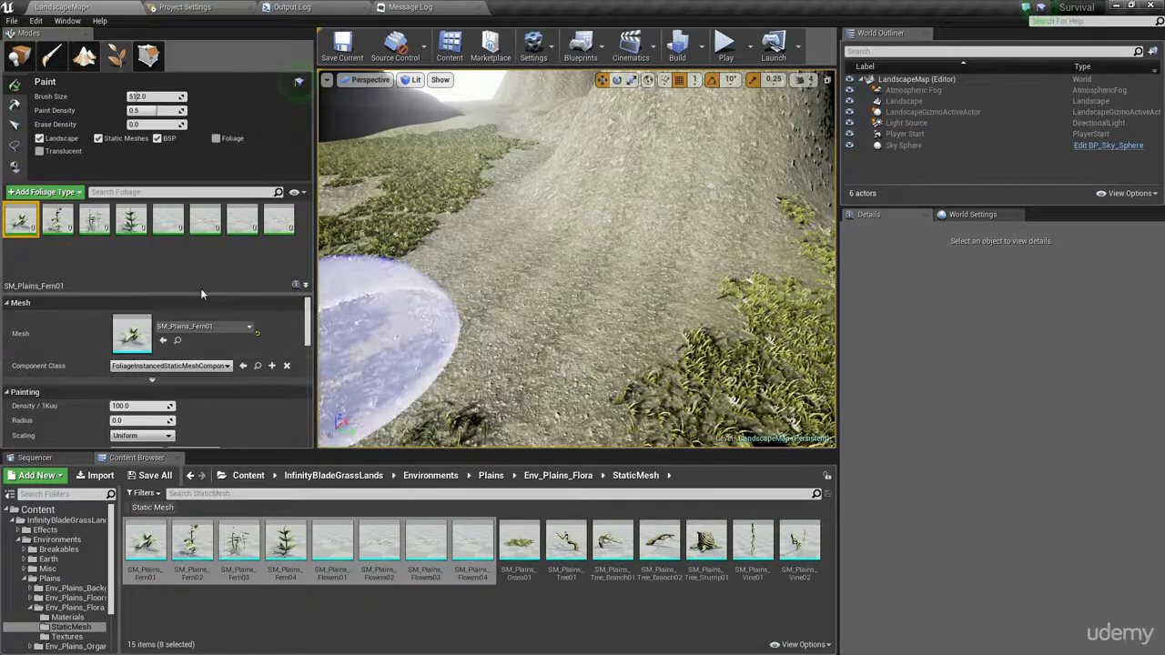
drag(202, 287, 210, 255)
scroll(190, 370, down, 1)
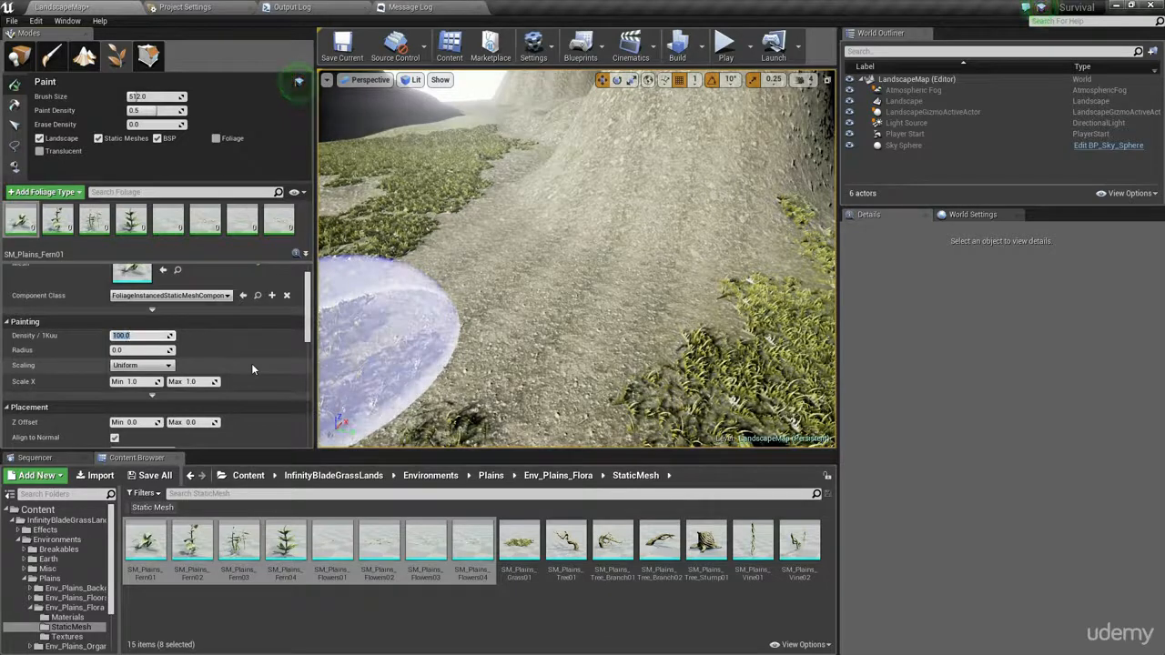
text(15)
key(Return)
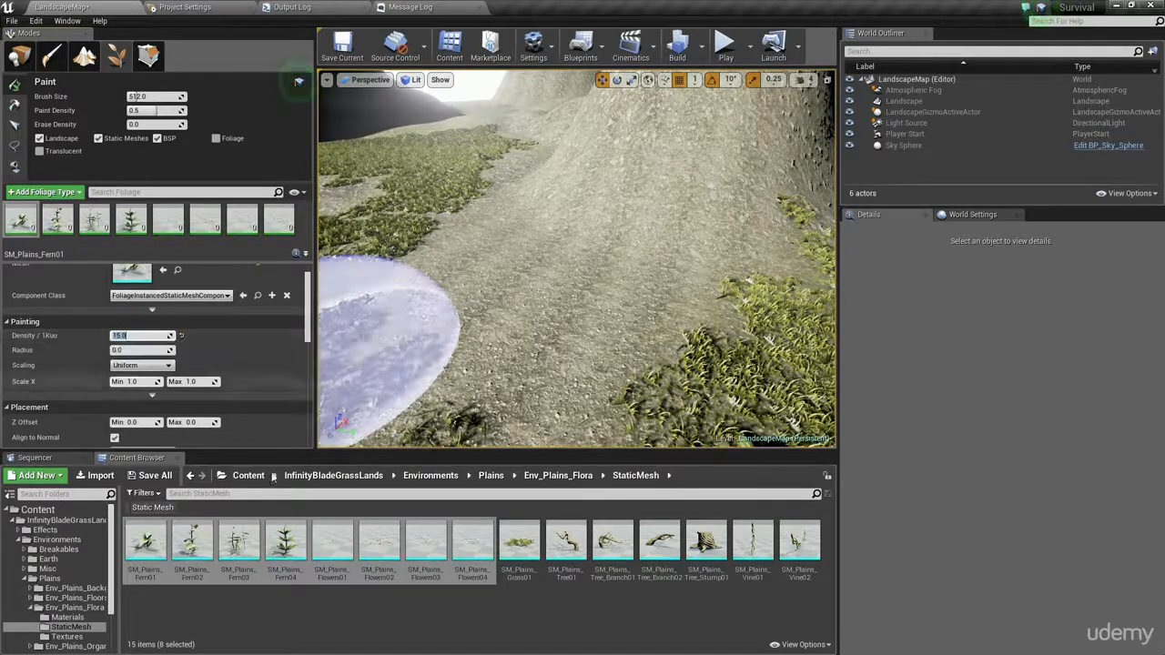
text(5)
key(Return)
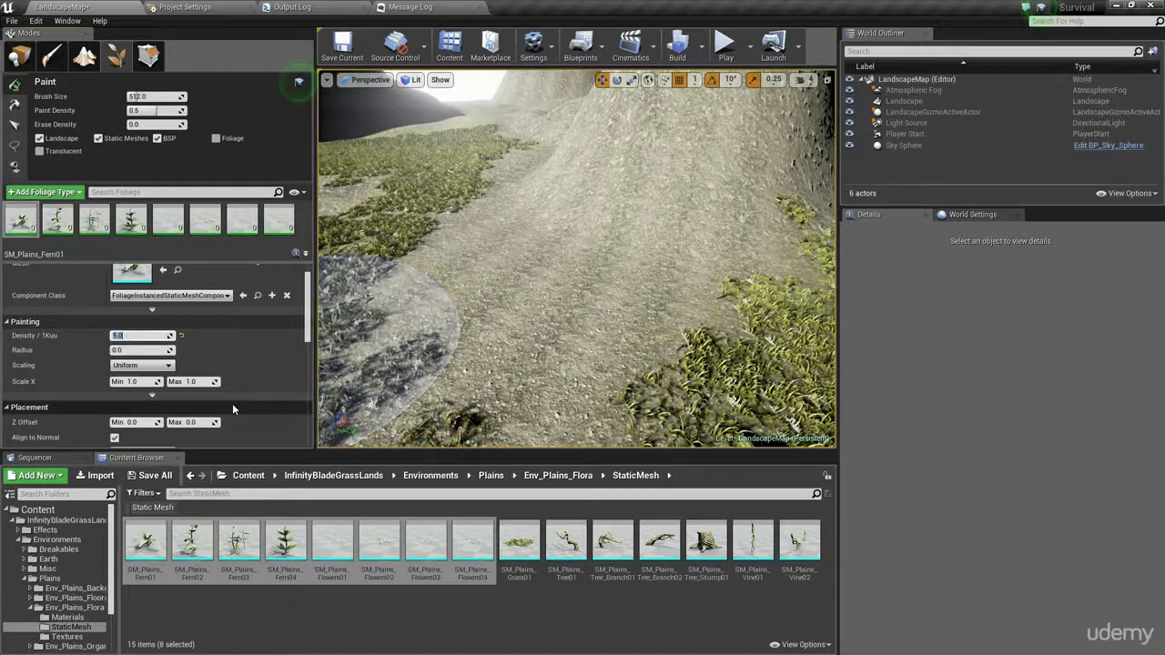
- Set Density / 1Kuu to 5 for the remaining fern and flower foliage types, Fern02 through Flowers04
click(57, 221)
click(146, 336)
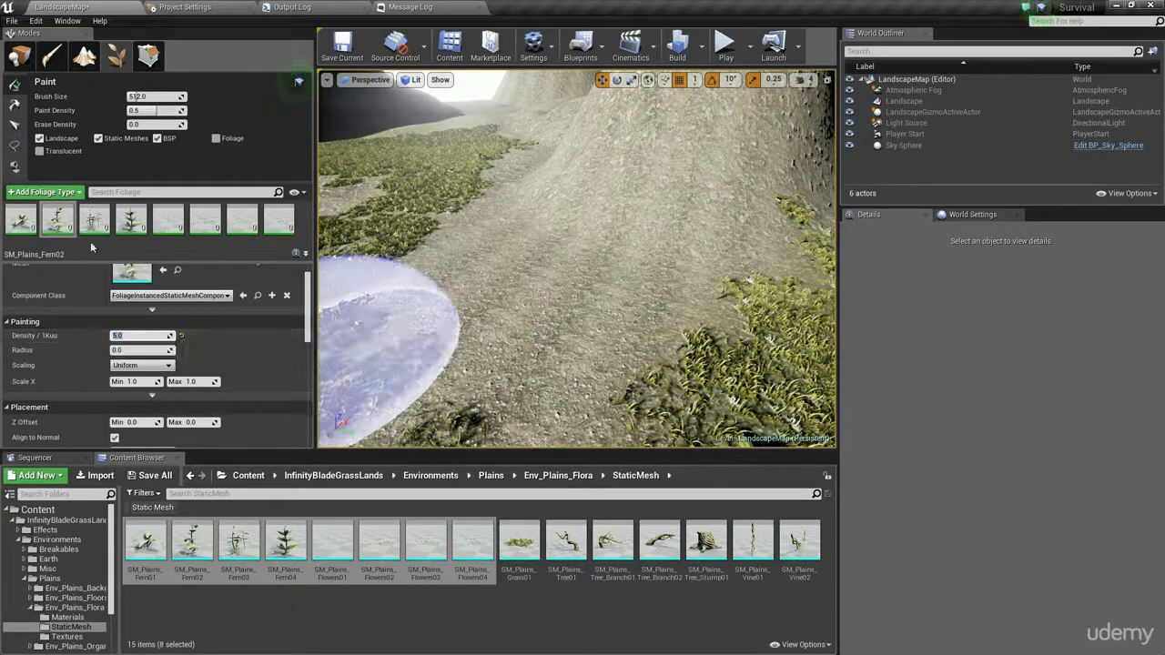
click(100, 227)
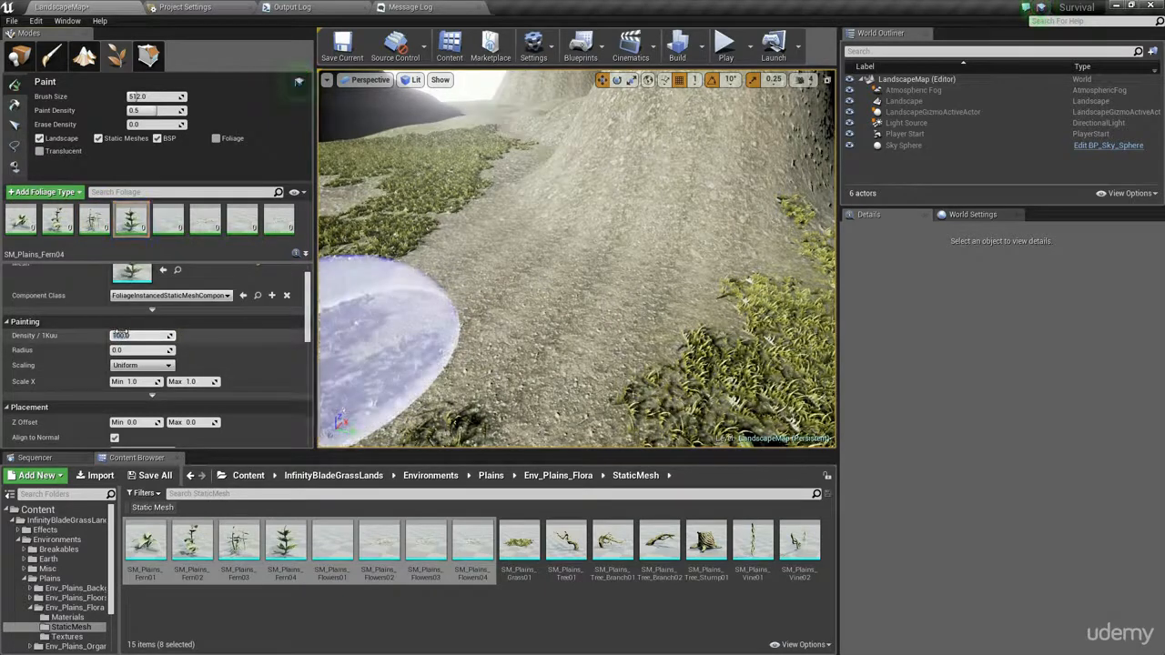
click(168, 228)
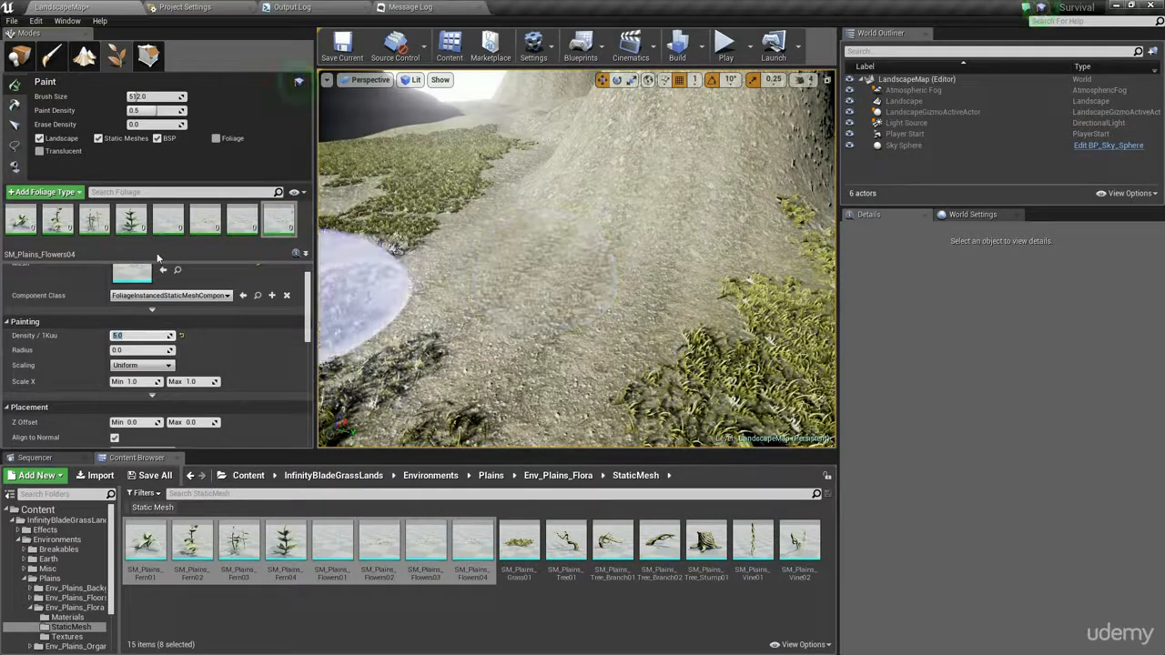
- Paint ferns and flowers across the bare dirt path at the foot of the hill
mouse_move(671, 270)
right_down()
mouse_move(632, 284)
mouse_move(646, 264)
right_up()
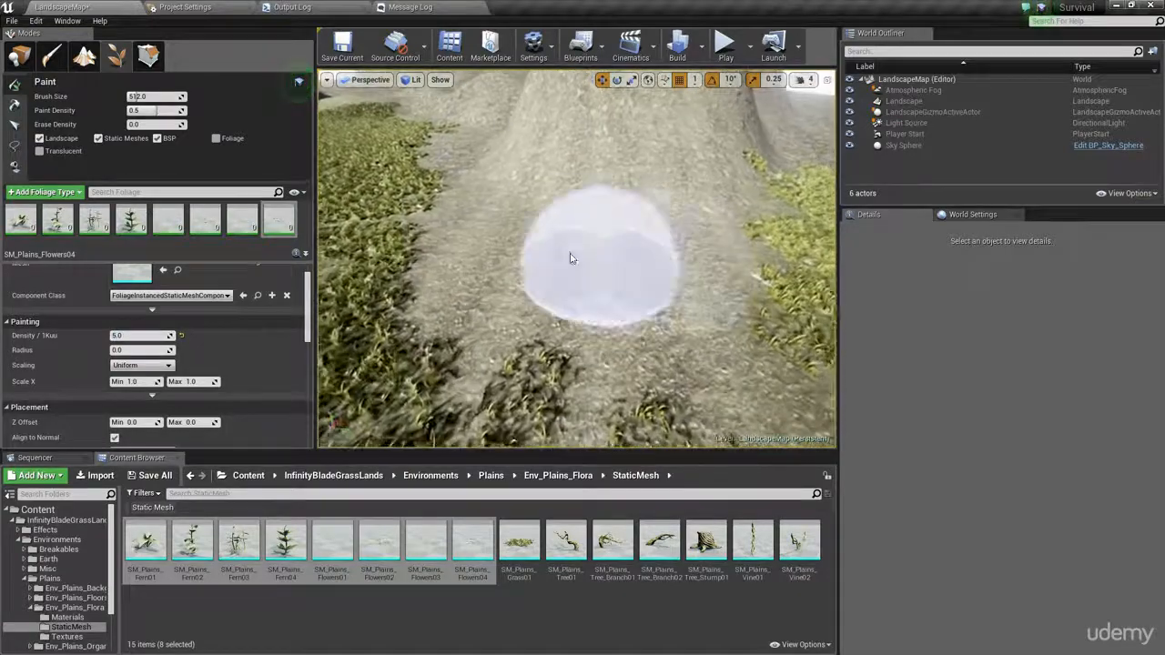
mouse_move(487, 257)
mouse_down()
mouse_move(617, 280)
mouse_move(705, 273)
mouse_up()
drag(662, 304, 447, 177)
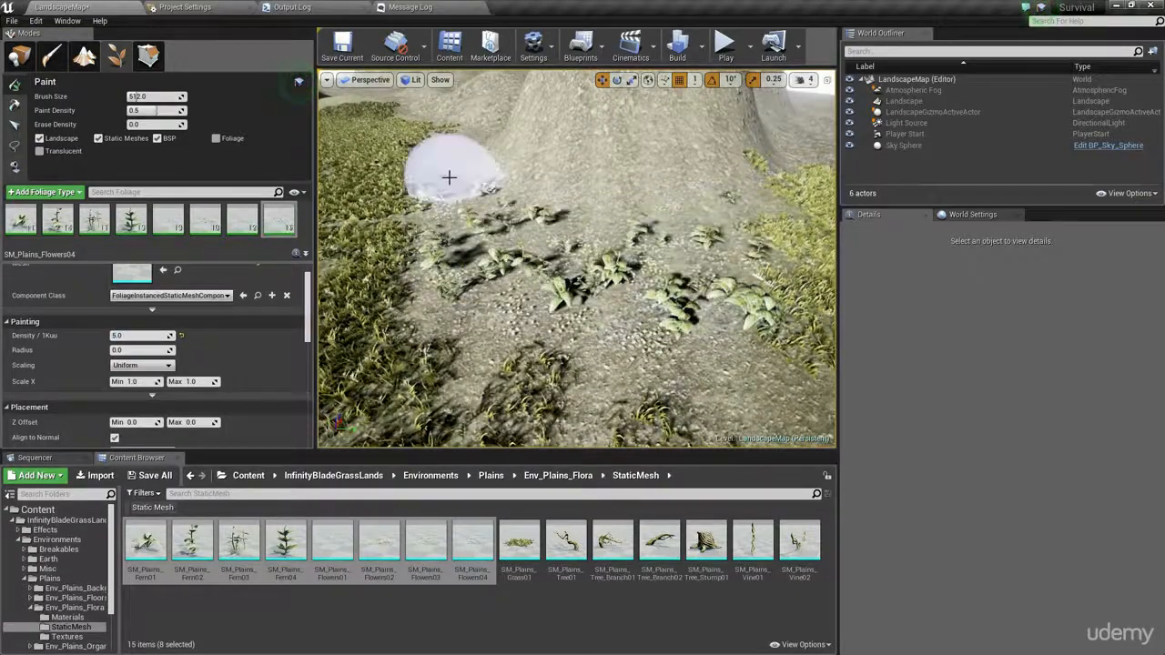
- Erase the painted ferns and flowers from the dirt path with the foliage brush
key(w)
mouse_move(647, 278)
right_down()
mouse_move(637, 304)
mouse_move(633, 259)
mouse_move(660, 296)
mouse_move(659, 262)
mouse_move(648, 264)
mouse_move(669, 281)
right_up()
key(s)
key(w)
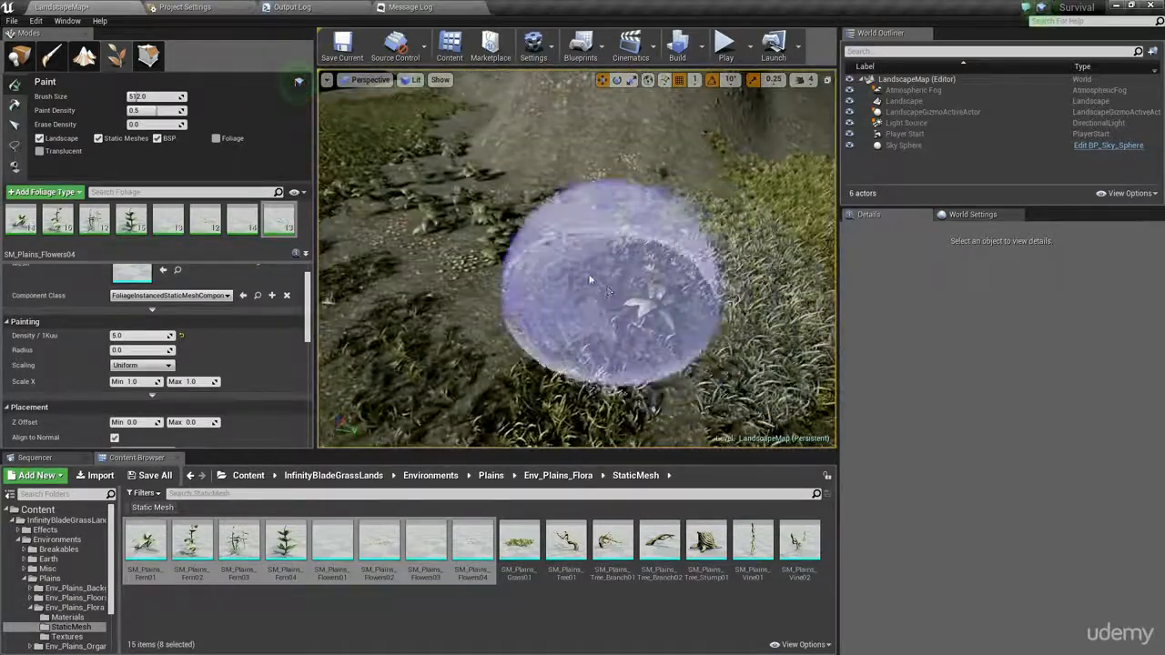
mouse_move(523, 244)
shift+mouse_down()
mouse_move(528, 203)
mouse_move(471, 163)
shift+mouse_up()
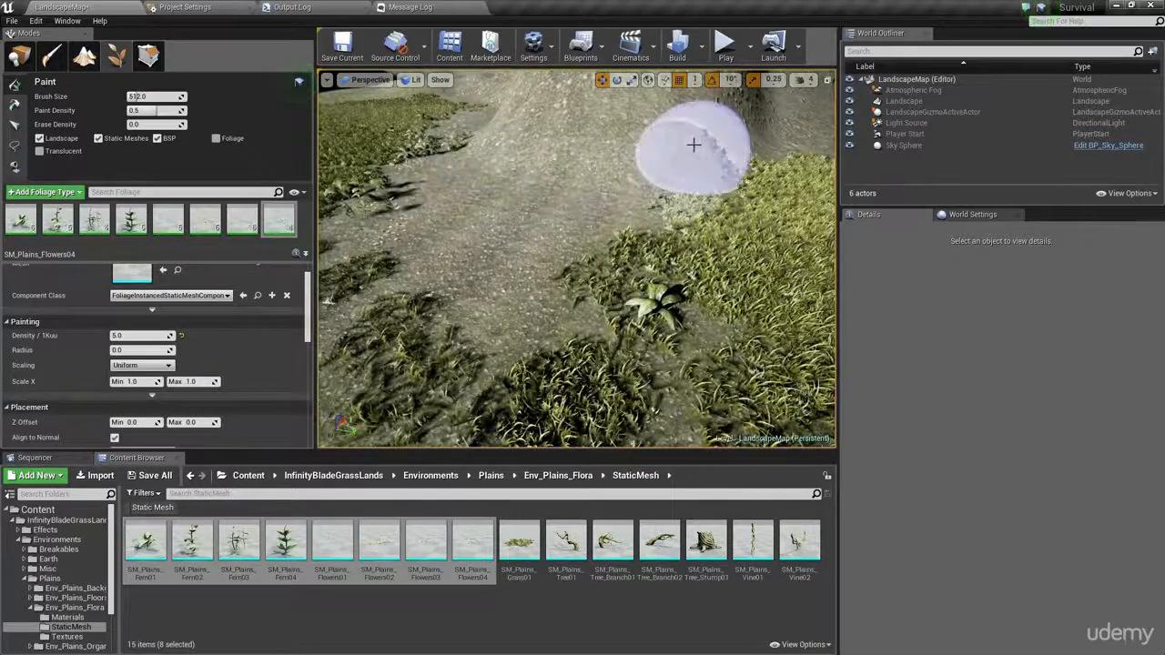
key(w)
right_drag(399, 219, 397, 188)
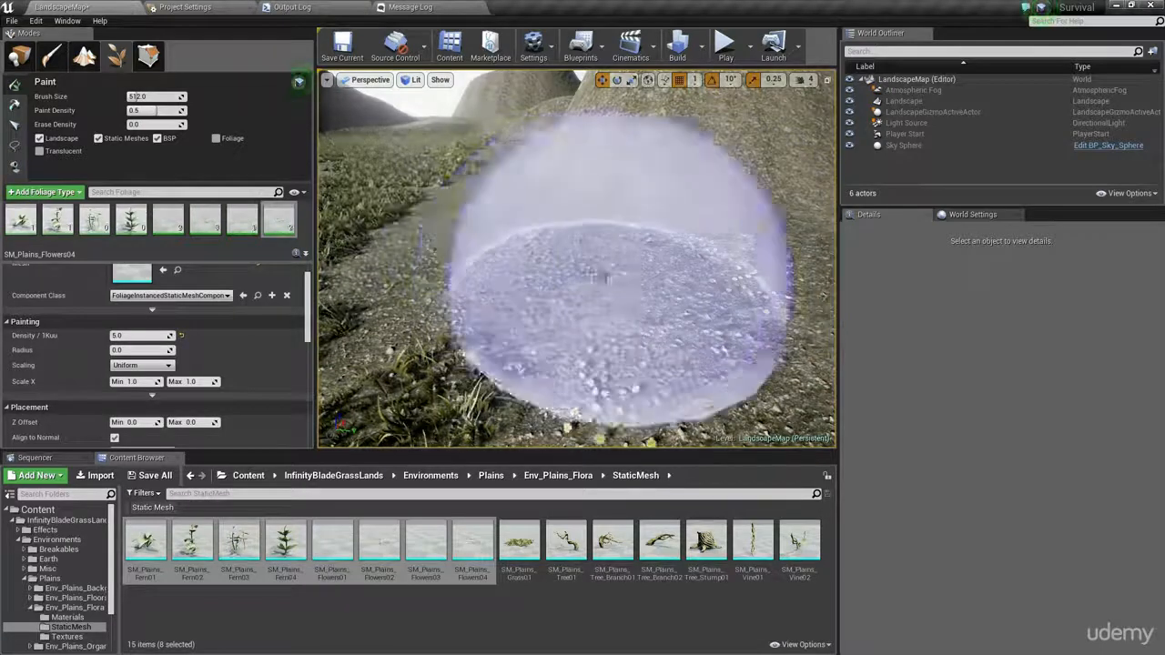
- Paint flowers over the bare gravel ground beside the grass
drag(514, 273, 682, 273)
mouse_move(669, 273)
right_down()
mouse_move(651, 264)
mouse_move(764, 260)
right_up()
click(645, 250)
mouse_move(628, 298)
right_down()
mouse_move(619, 260)
mouse_move(557, 268)
right_up()
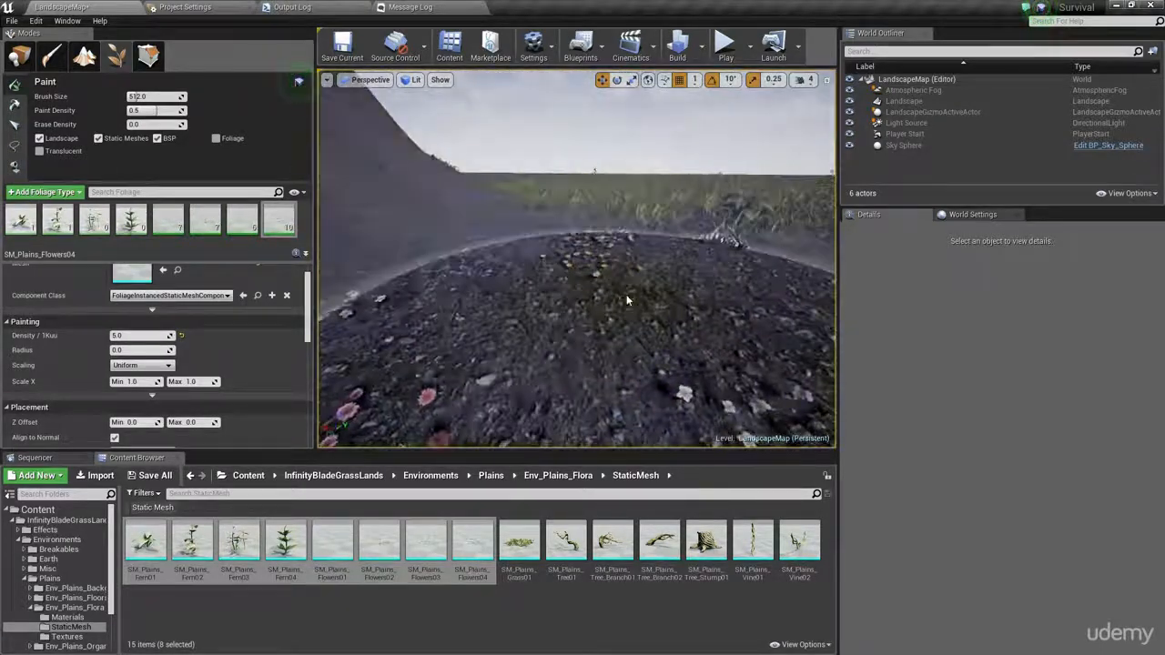
- Widen the foliage settings area to view the Placement options, and paint flowers on the hill's slope
drag(316, 308, 358, 331)
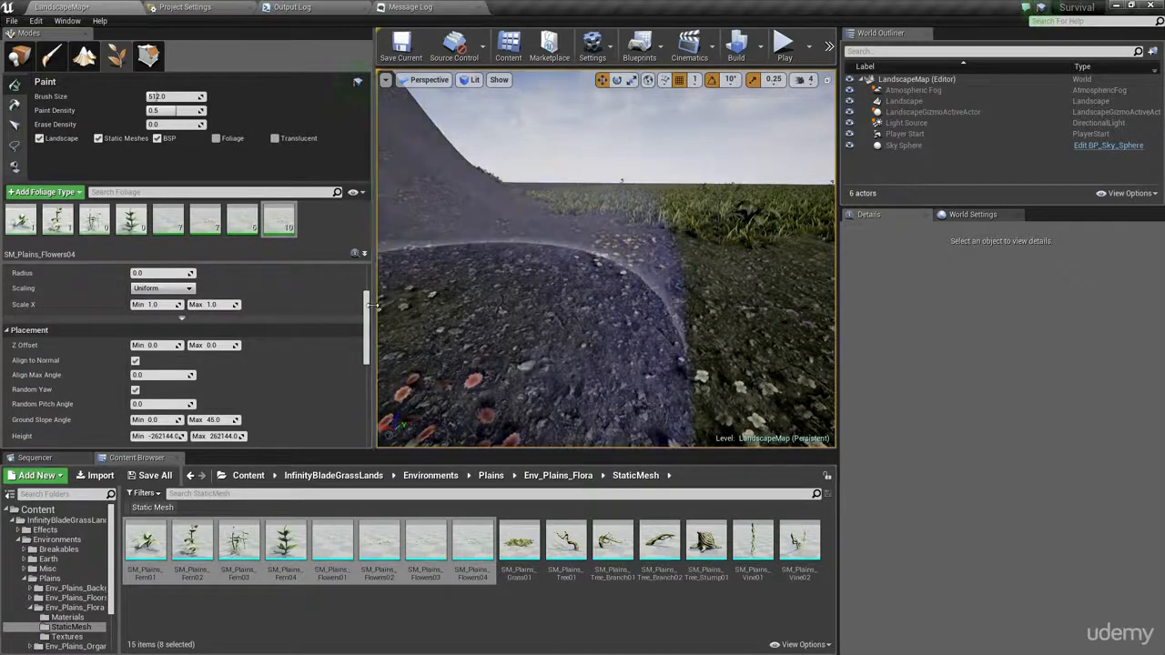
scroll(75, 293, down, 3)
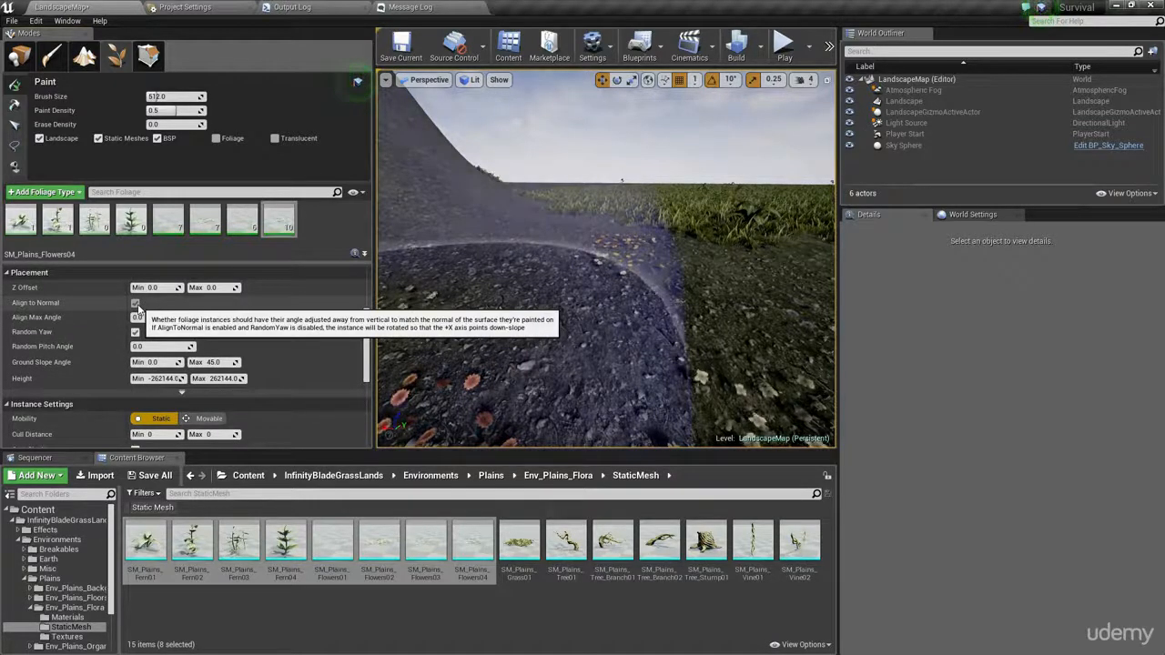
mouse_move(587, 258)
right_down()
mouse_move(537, 223)
mouse_move(587, 258)
right_up()
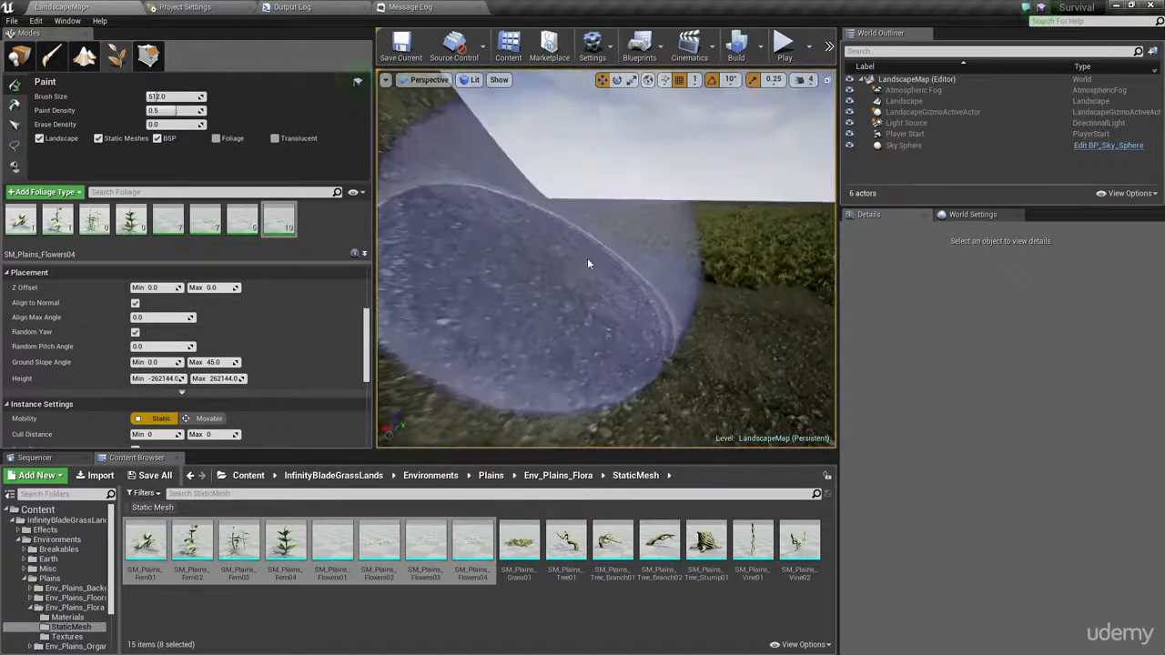
drag(587, 257, 566, 256)
click(567, 260)
mouse_move(571, 260)
right_down()
mouse_move(619, 312)
mouse_move(702, 306)
mouse_move(682, 307)
mouse_move(651, 364)
mouse_move(642, 300)
right_up()
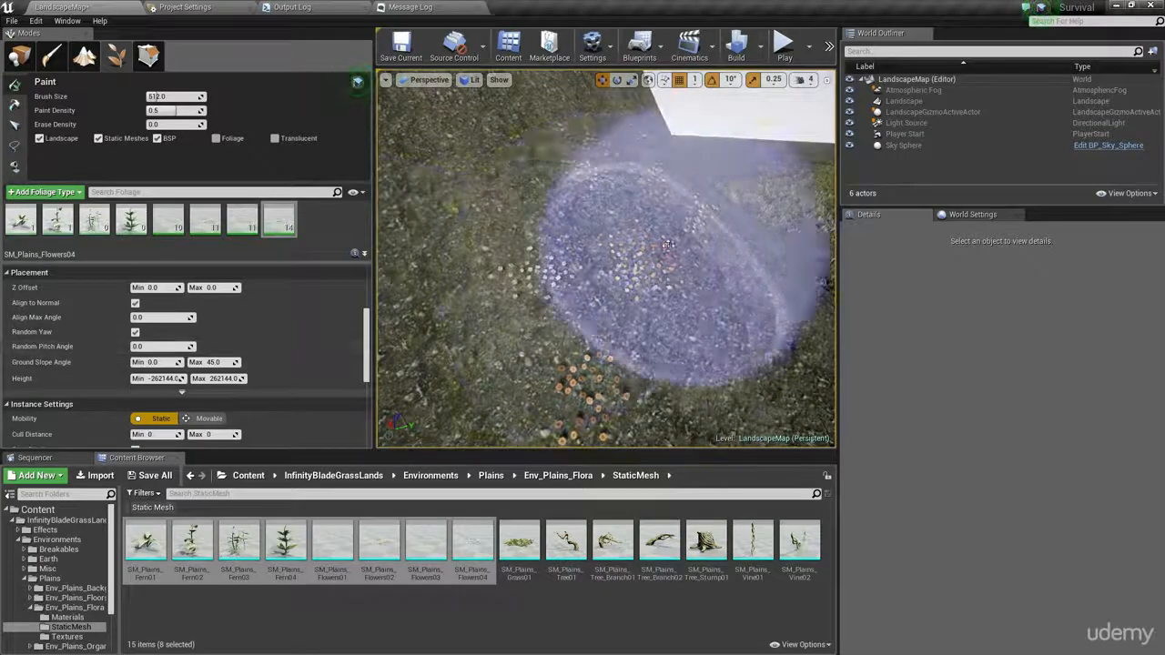
- Review the Instance Settings of SM_Plains_Flowers04 and choose NoCollision as its collision preset
scroll(367, 359, down, 2)
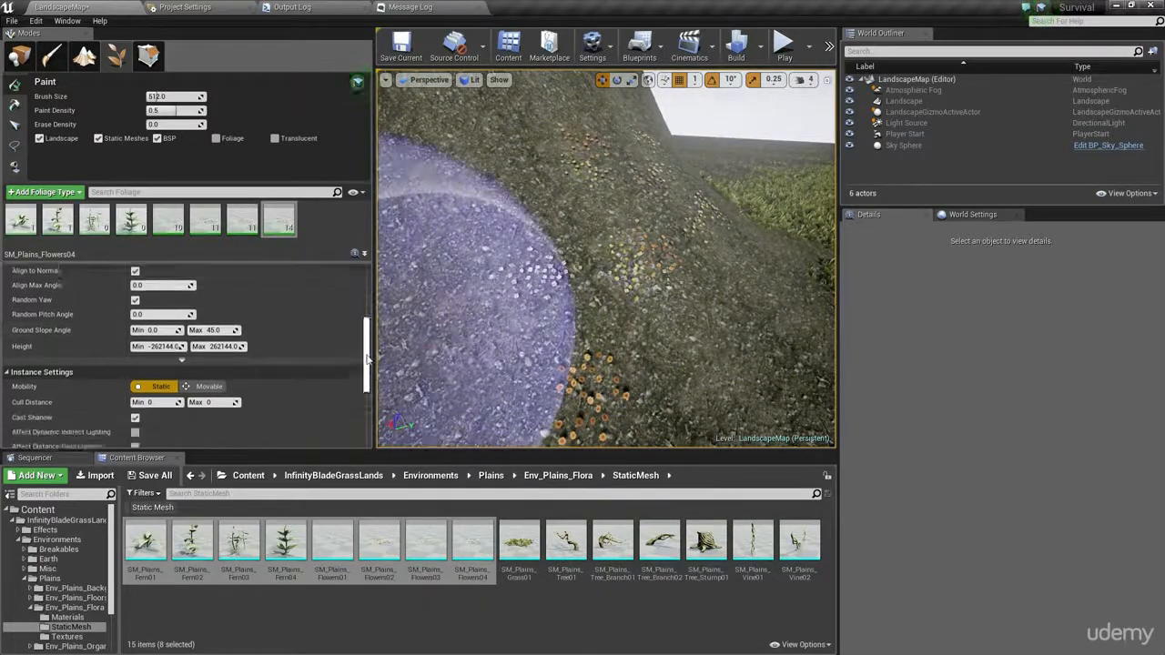
scroll(367, 359, down, 2)
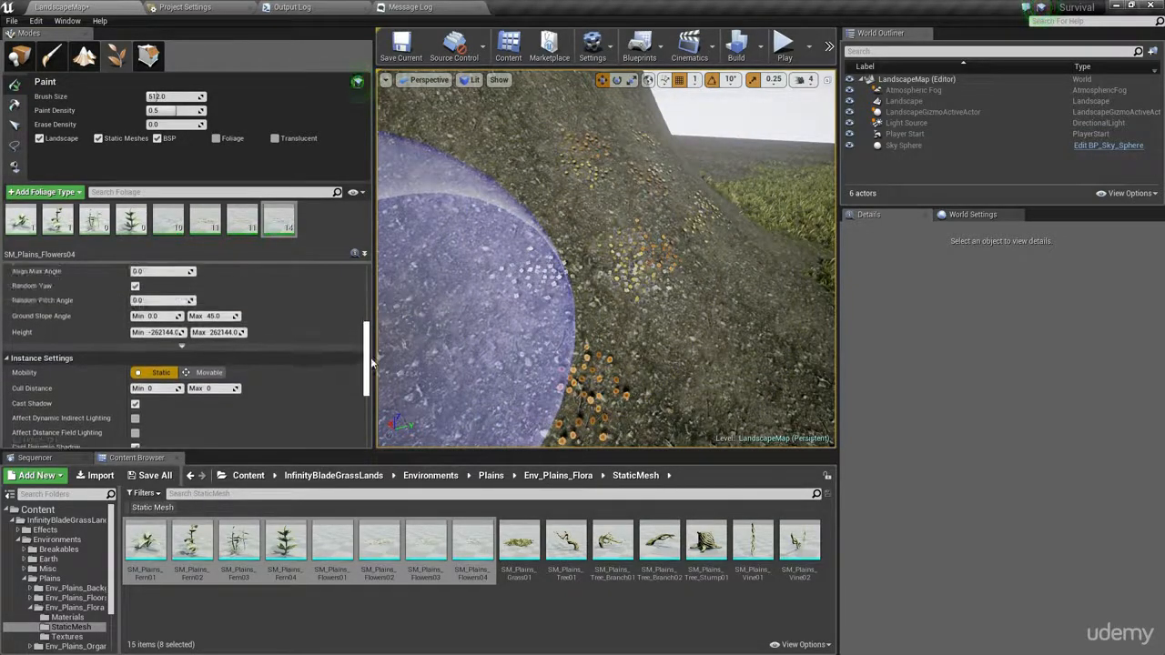
drag(368, 371, 368, 382)
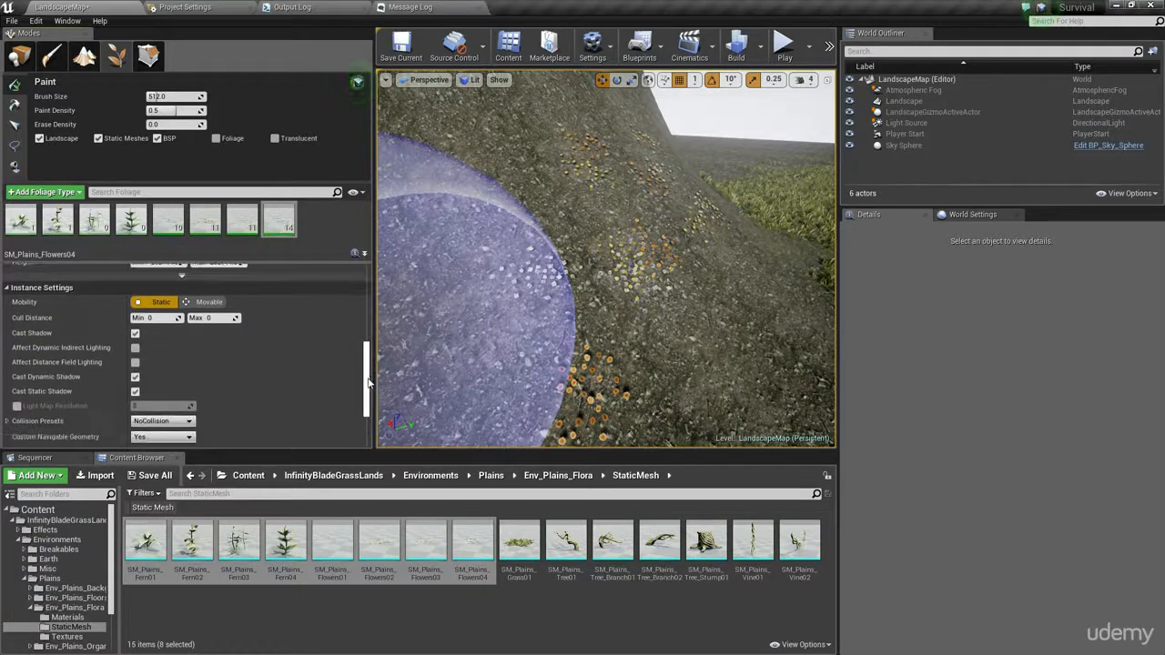
scroll(368, 382, up, 3)
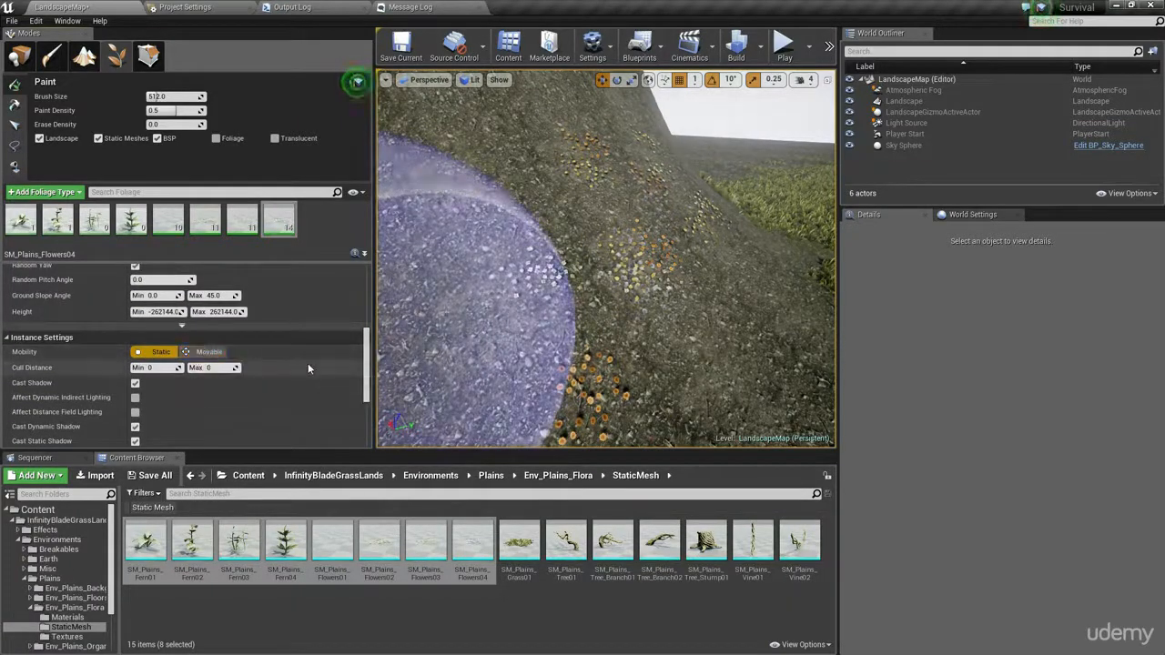
scroll(292, 351, down, 3)
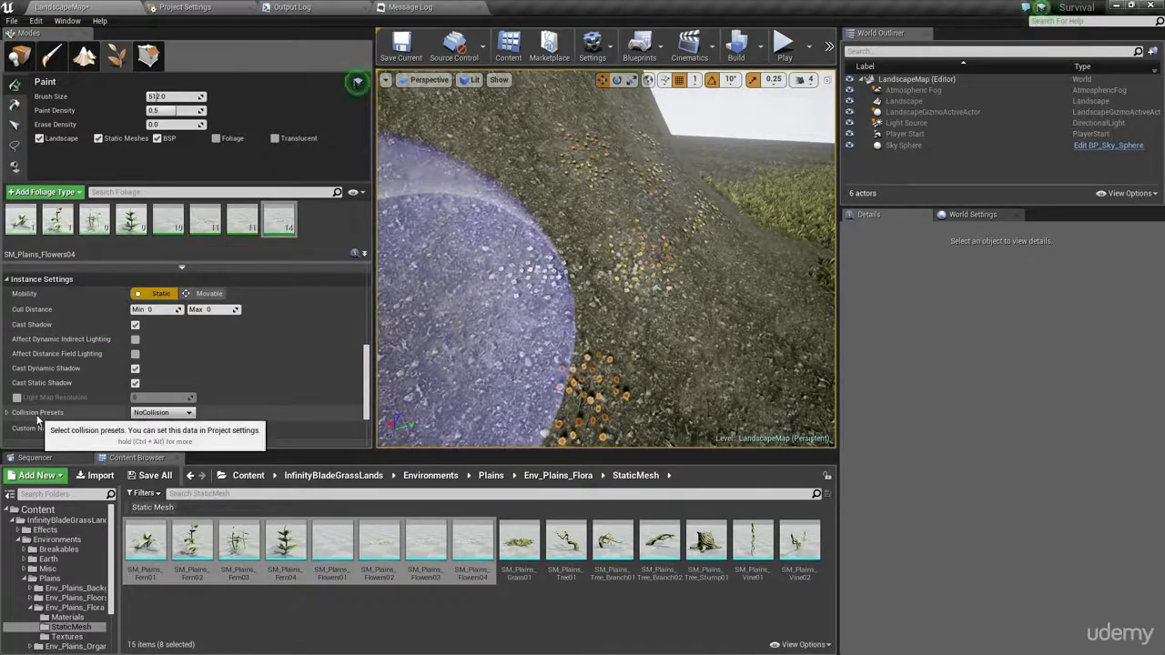
scroll(246, 361, down, 3)
mouse_move(612, 305)
right_down()
mouse_move(555, 332)
mouse_move(518, 314)
mouse_move(593, 310)
right_up()
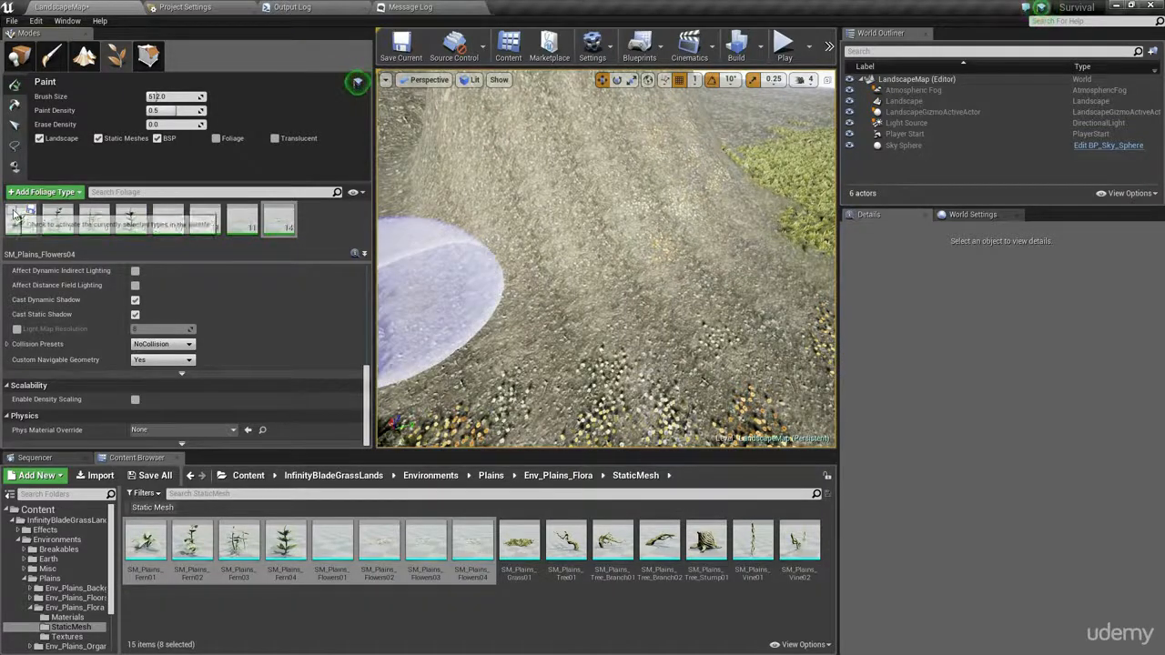
click(151, 345)
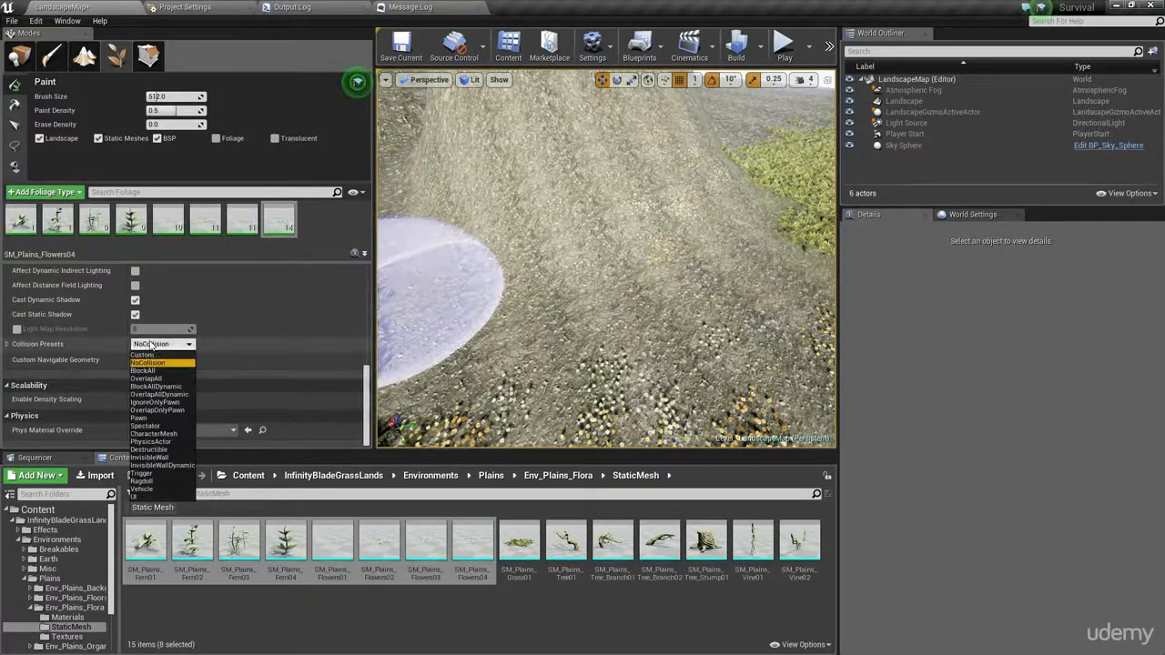
click(151, 363)
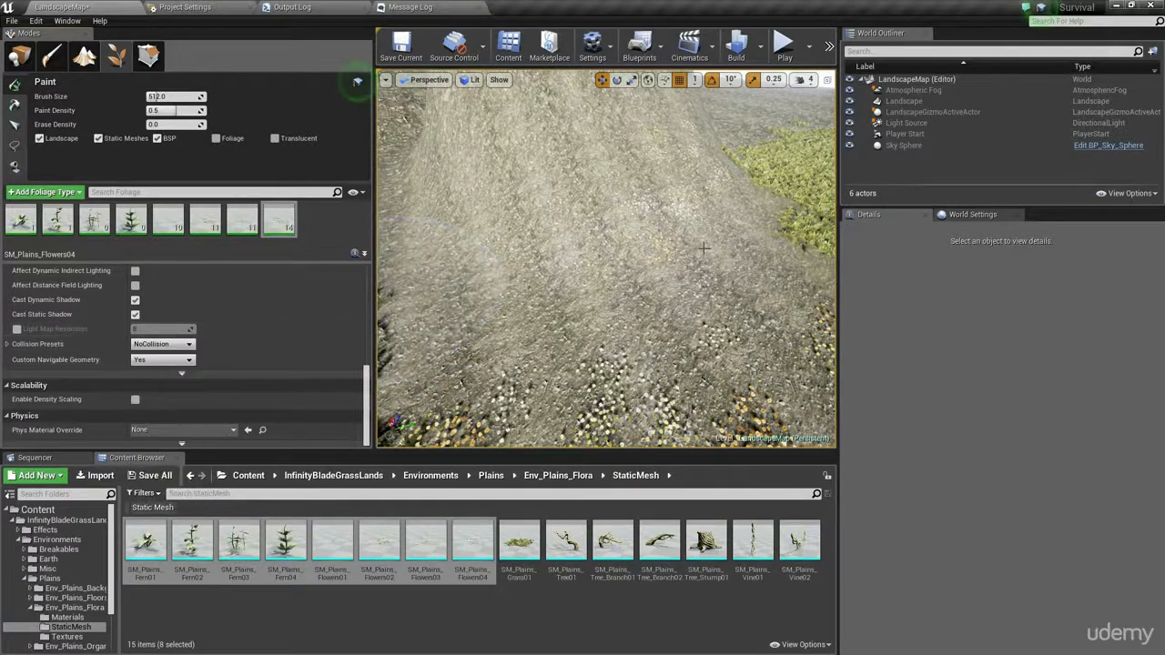
- Paint more ferns and flowers over the lower slope of the hill
mouse_move(597, 277)
right_down()
mouse_move(528, 291)
mouse_move(473, 264)
mouse_move(564, 287)
mouse_move(596, 277)
right_up()
mouse_move(596, 277)
mouse_down()
mouse_move(462, 335)
mouse_move(677, 236)
mouse_up()
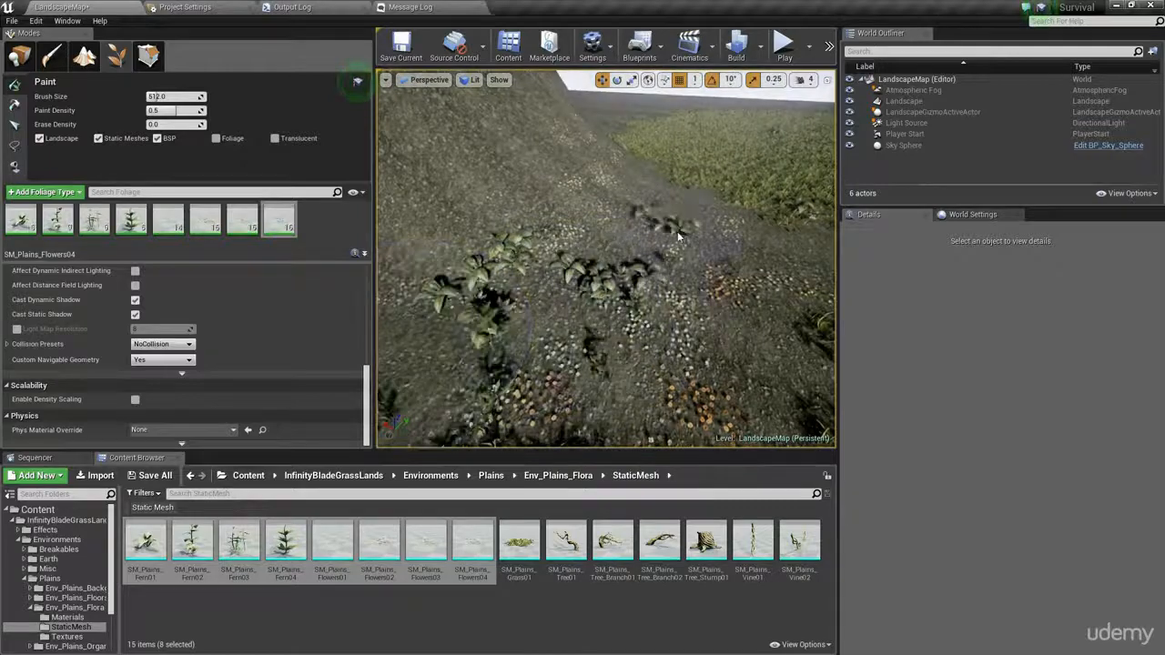
- Paint more ferns and flowers from the foot of the hill out across the neighbouring grass and bare ground
drag(657, 193, 741, 281)
mouse_move(675, 249)
right_down()
mouse_move(756, 255)
mouse_move(674, 250)
right_up()
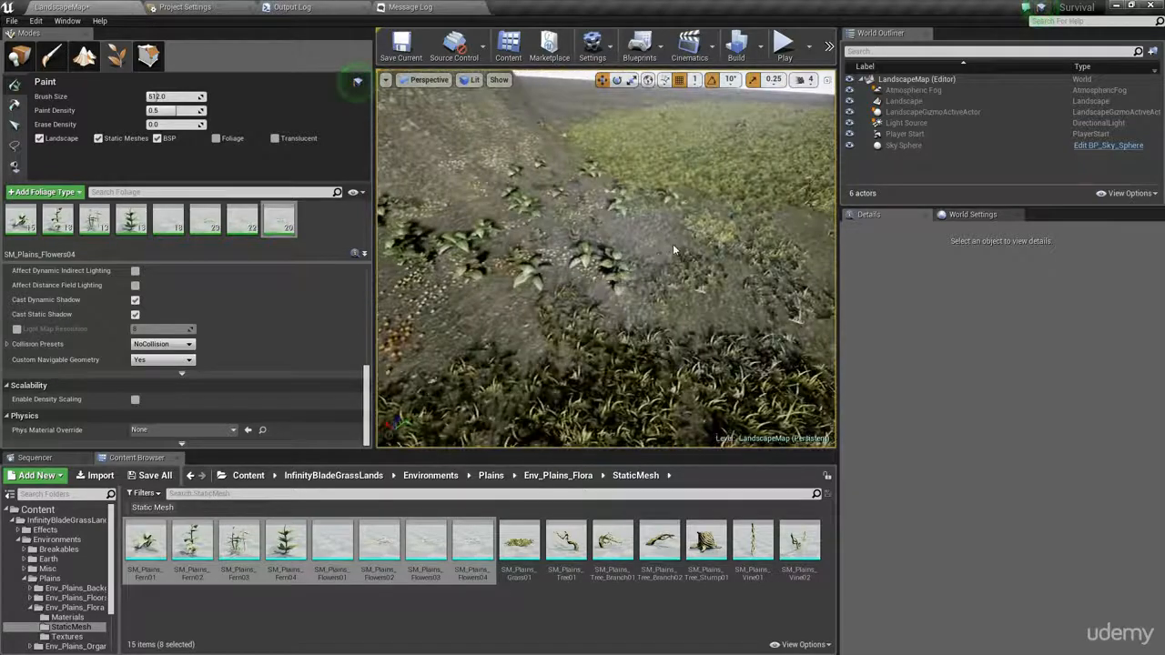
mouse_move(731, 239)
mouse_down()
mouse_move(604, 252)
mouse_move(734, 182)
mouse_up()
mouse_move(734, 182)
right_down()
mouse_move(760, 164)
mouse_move(734, 182)
right_up()
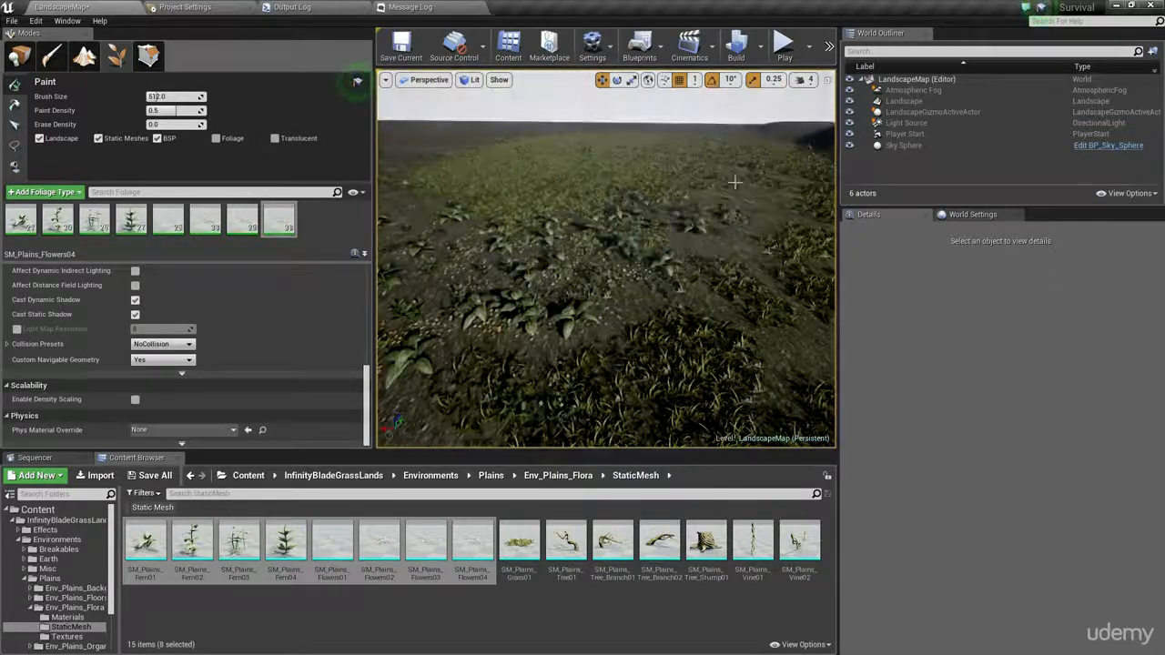
drag(733, 199, 524, 187)
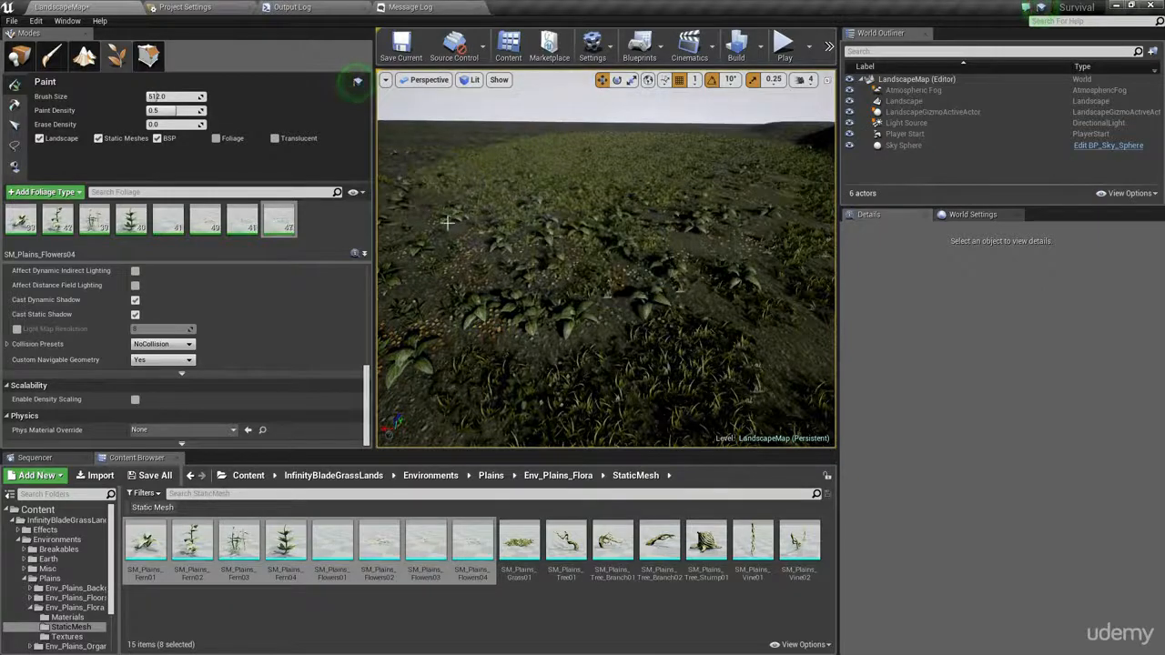
mouse_move(389, 202)
mouse_down()
mouse_move(697, 247)
mouse_move(780, 314)
mouse_up()
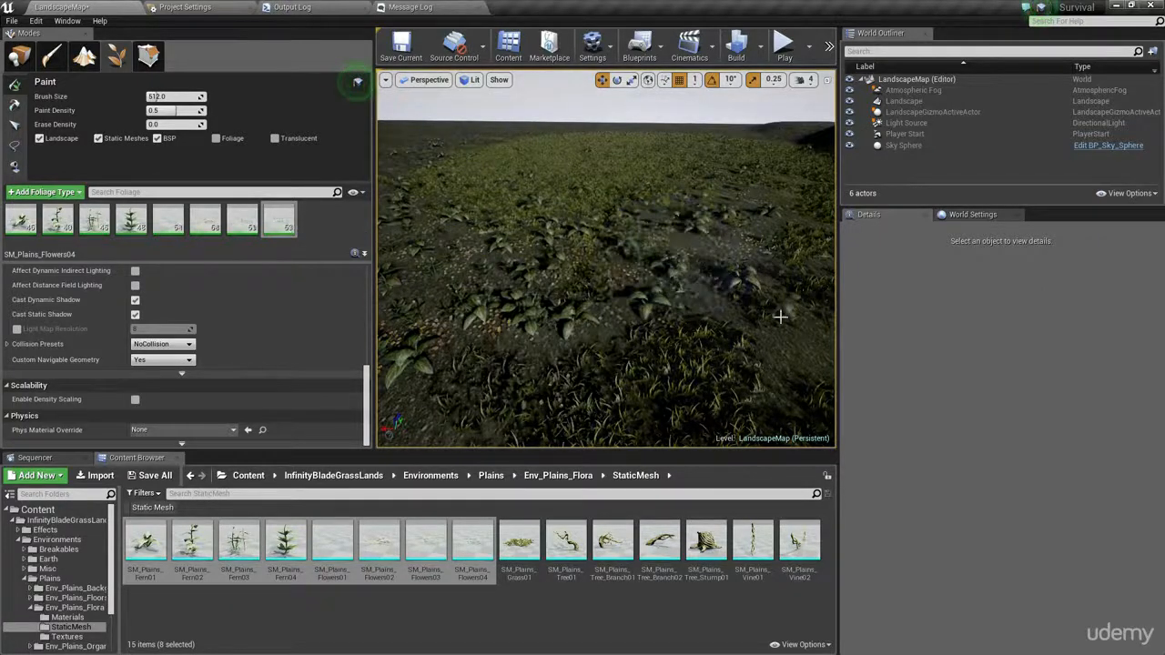
mouse_move(780, 315)
right_down()
mouse_move(873, 296)
mouse_move(661, 300)
mouse_move(562, 288)
mouse_move(838, 290)
right_up()
- Examine the painted foliage near the hill and review the Painting, Placement and Instance Settings of SM_Plains_Flowers04
key(w)
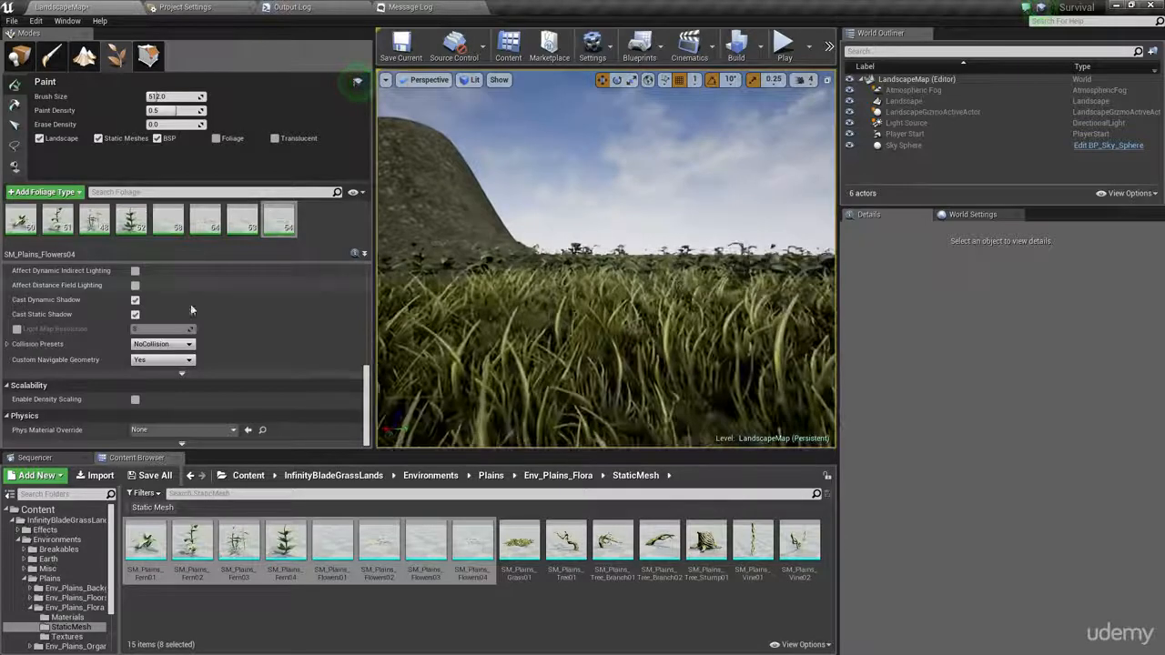
scroll(196, 327, up, 5)
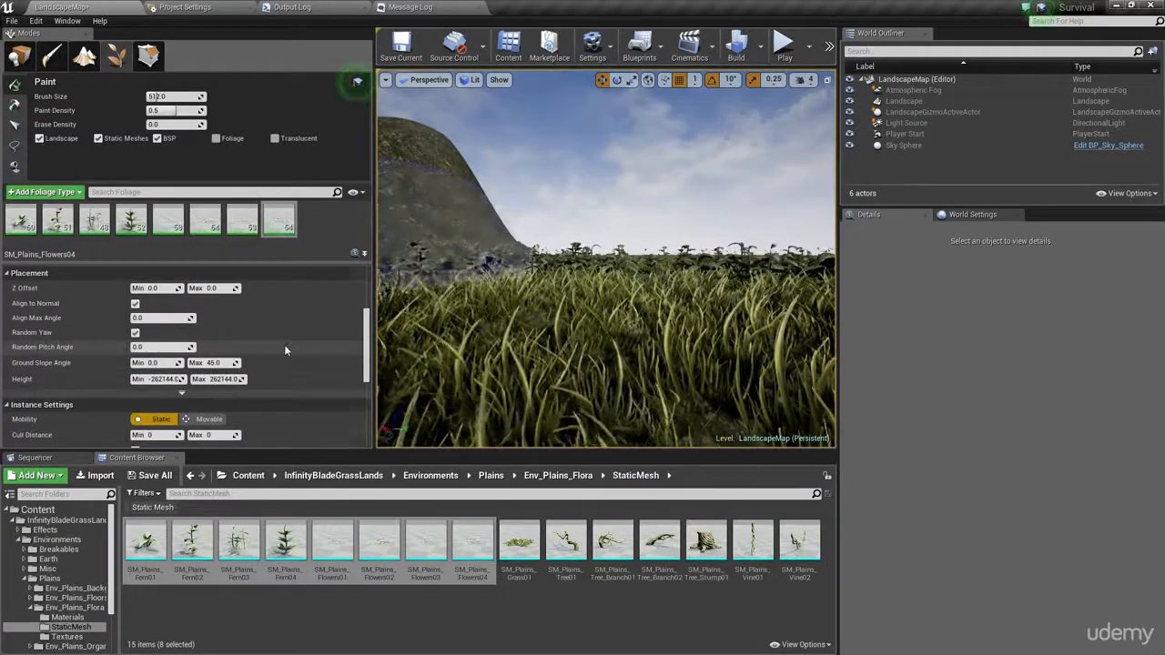
scroll(285, 350, up, 3)
scroll(293, 355, up, 3)
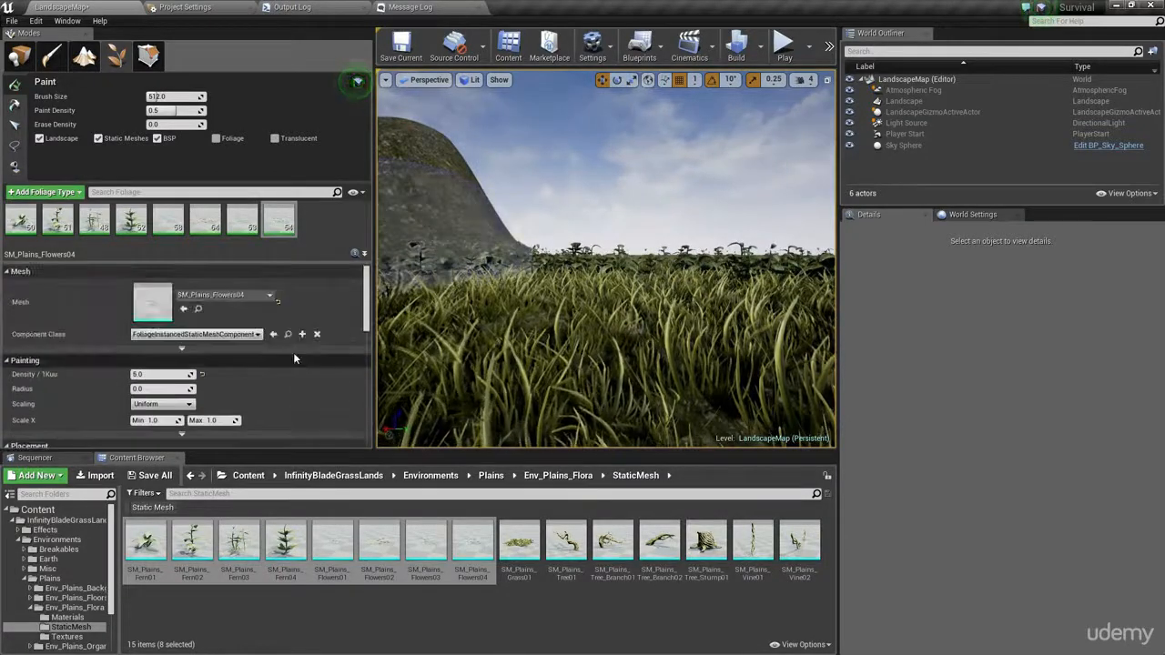
scroll(293, 358, down, 5)
scroll(293, 357, down, 5)
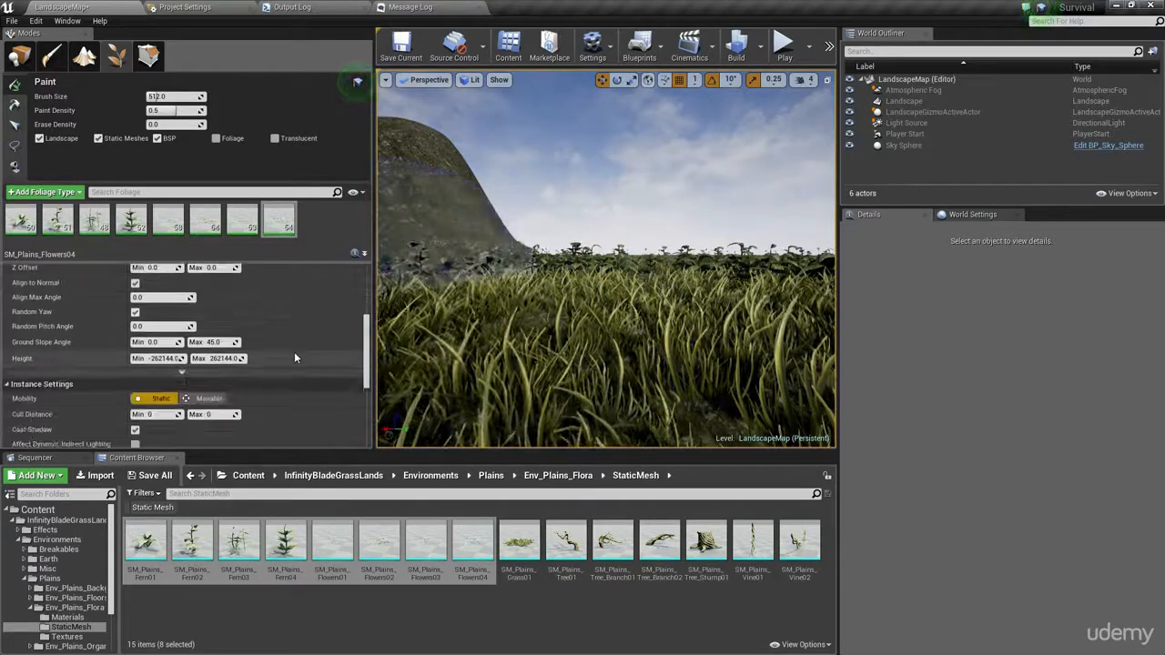
mouse_move(510, 300)
right_down()
mouse_move(483, 314)
mouse_move(455, 410)
mouse_move(432, 359)
mouse_move(350, 360)
mouse_move(469, 288)
right_up()
key(s)
key(w)
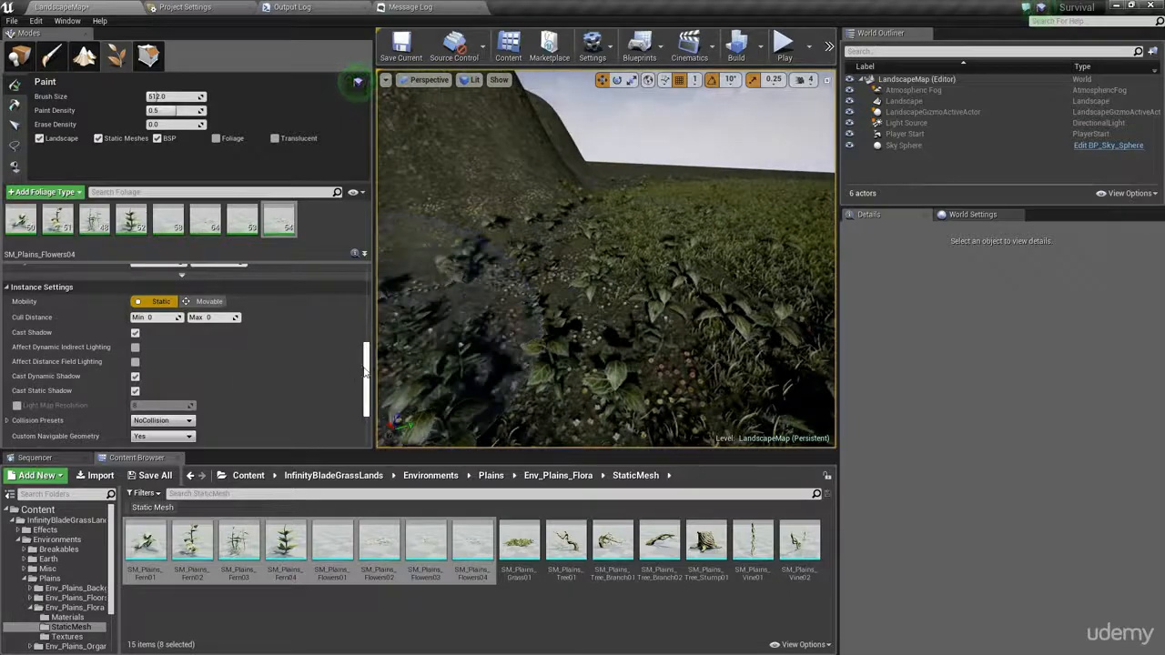
drag(367, 366, 371, 341)
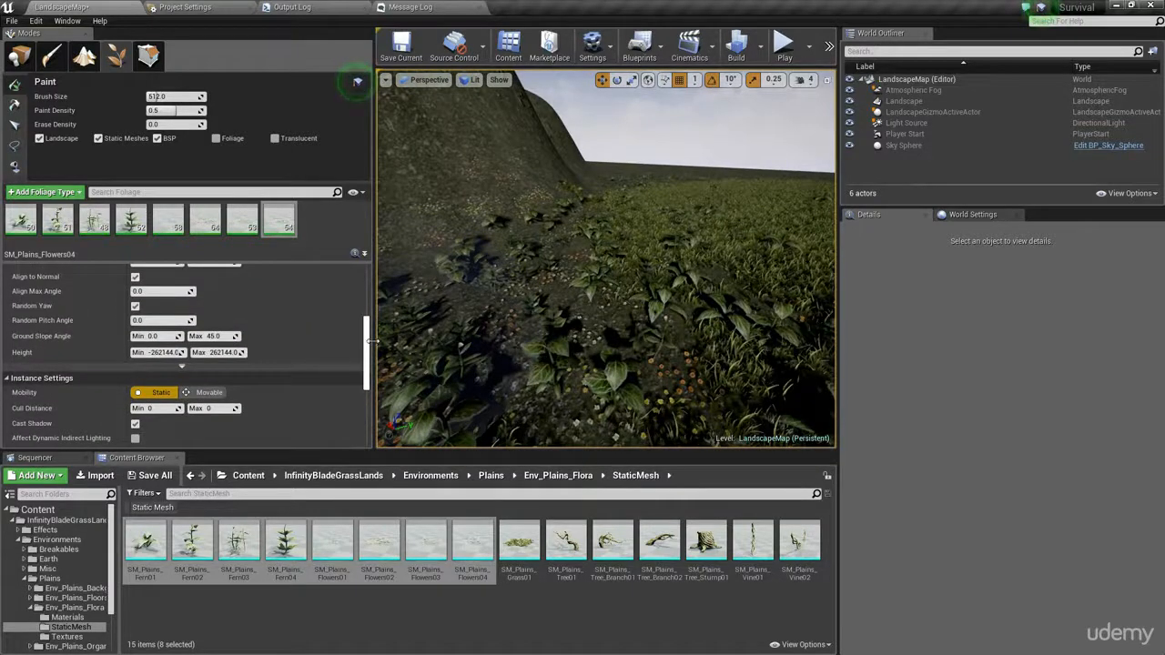
drag(371, 342, 378, 312)
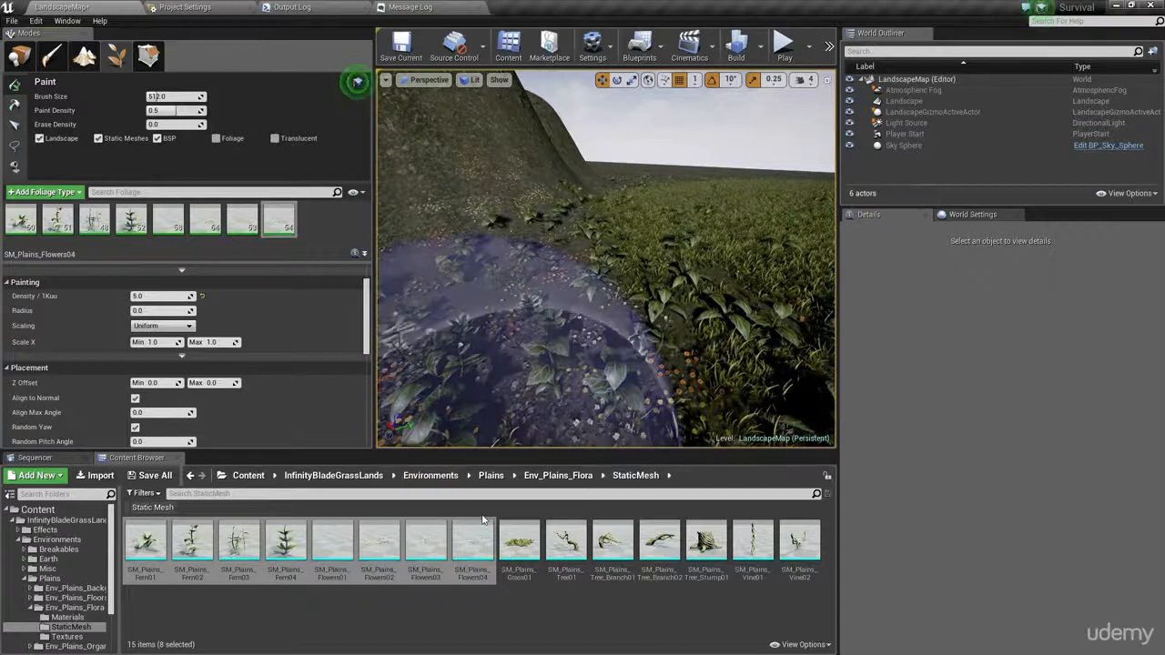
- Place the SM_Plains_Tree_Stump01 mesh in the level among the ferns and select it in Place mode
click(656, 595)
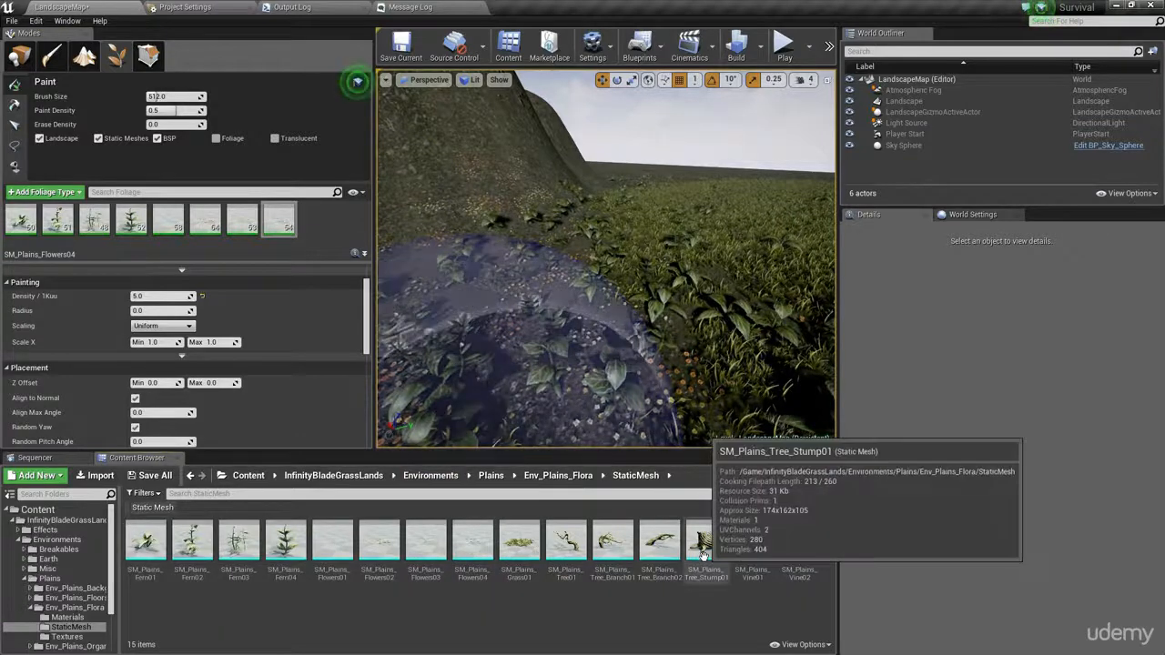
drag(702, 556, 532, 382)
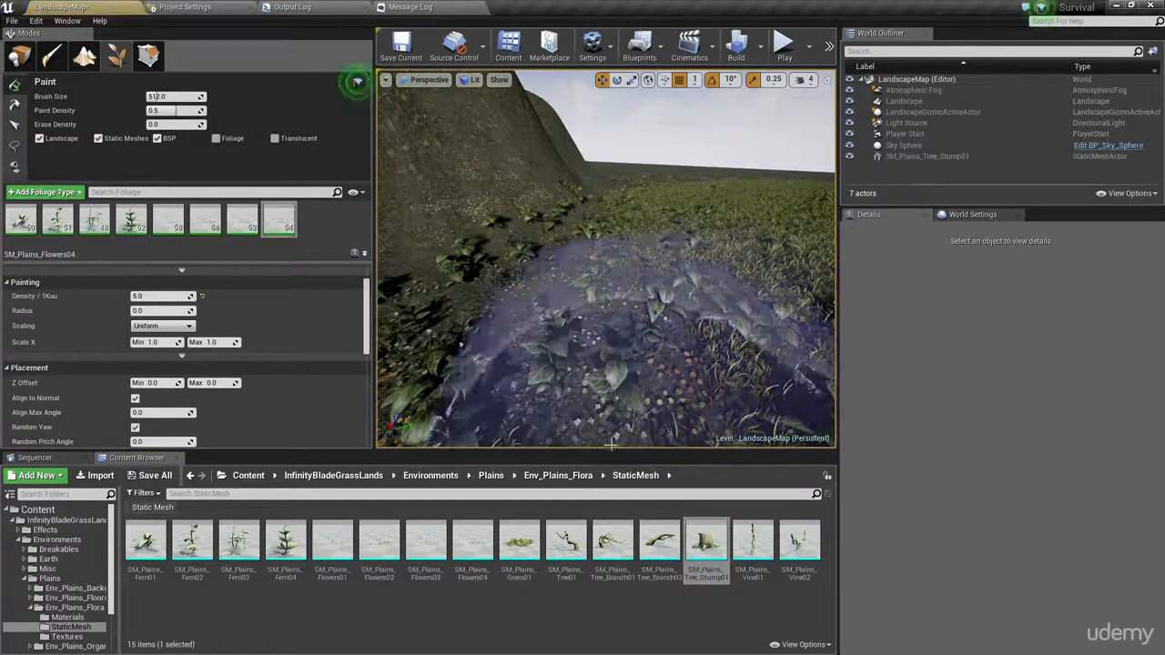
click(19, 56)
key(w)
right_drag(579, 273, 578, 262)
click(592, 271)
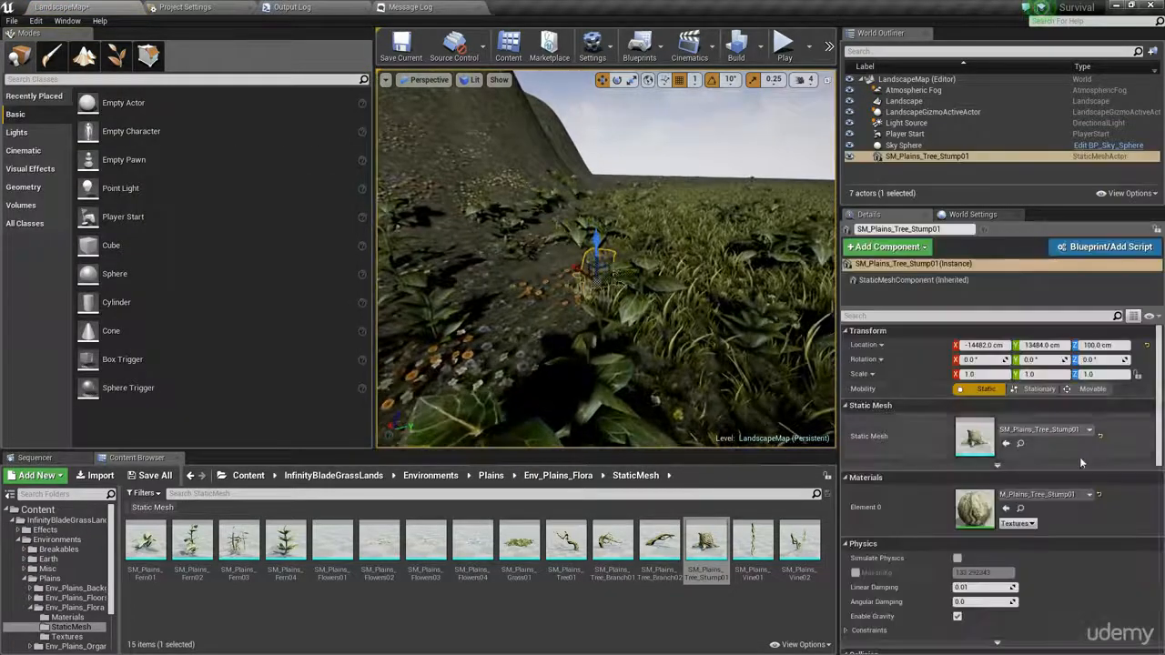
- Scale the tree stump uniformly to 20 and frame it in the viewport
click(1137, 377)
text(20)
key(Return)
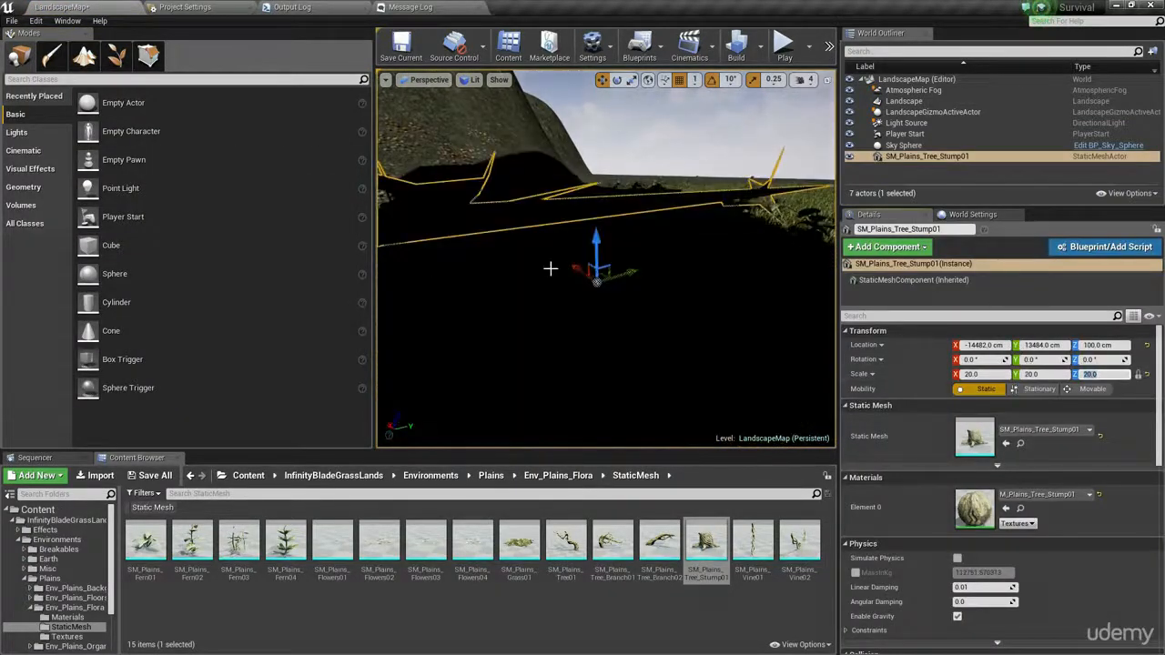
key(f)
- Switch to foliage painting and inspect how the brush behaves on the surfaces of the enlarged tree stump
click(149, 55)
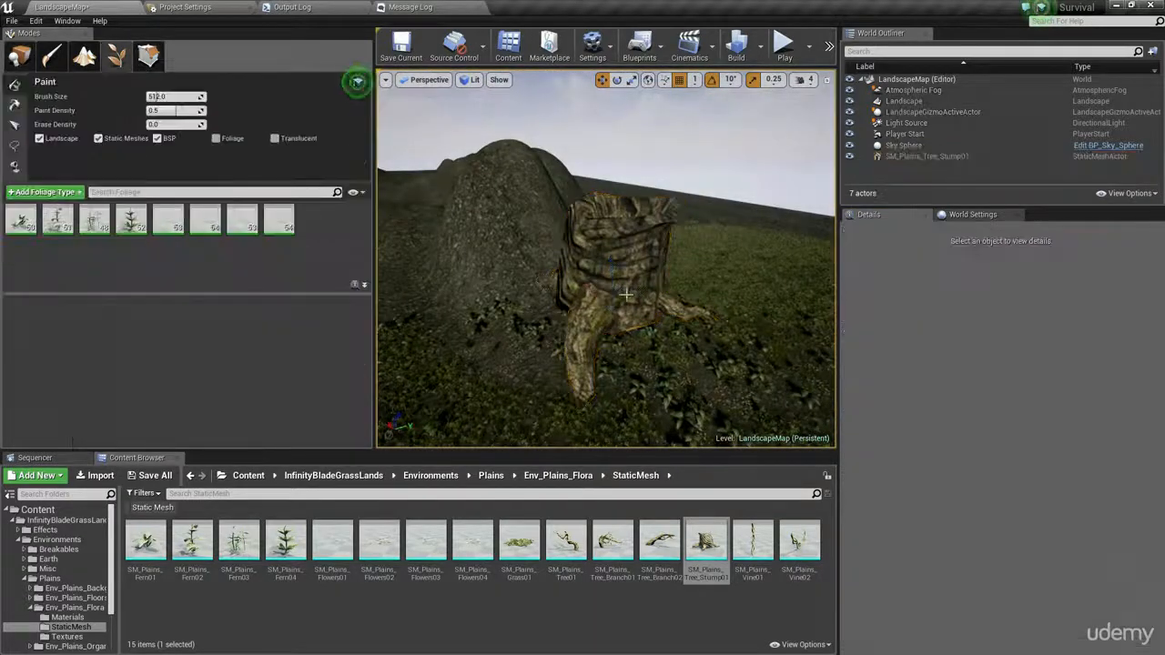
key(w)
right_drag(626, 294, 505, 354)
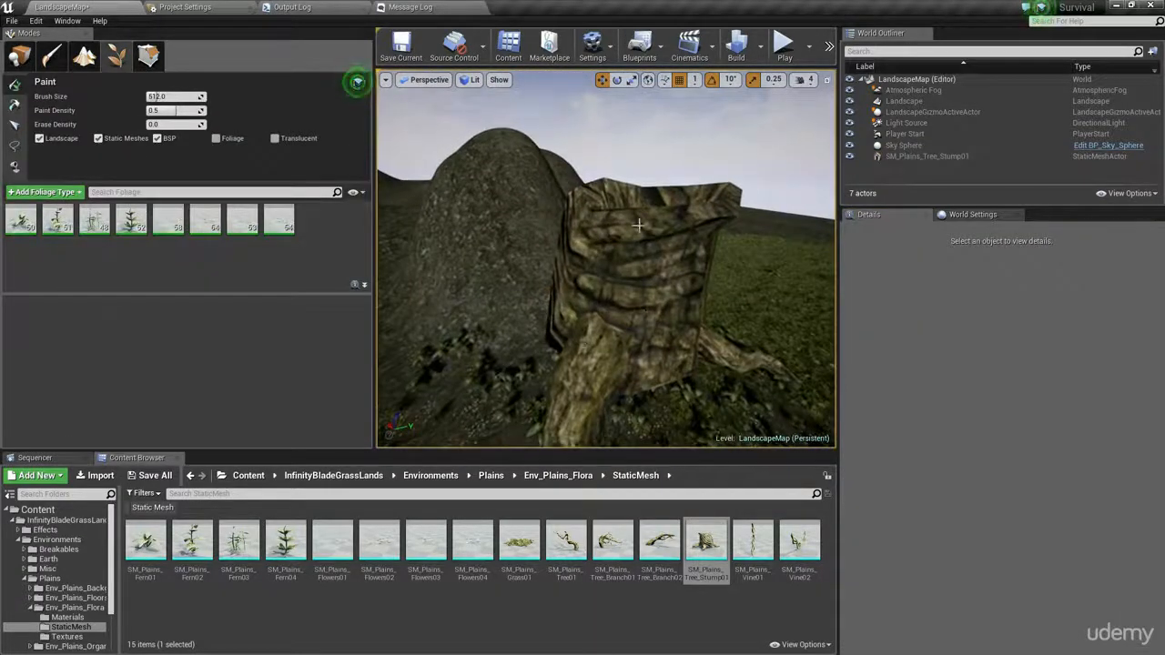
key(w)
right_drag(639, 225, 607, 244)
key(s)
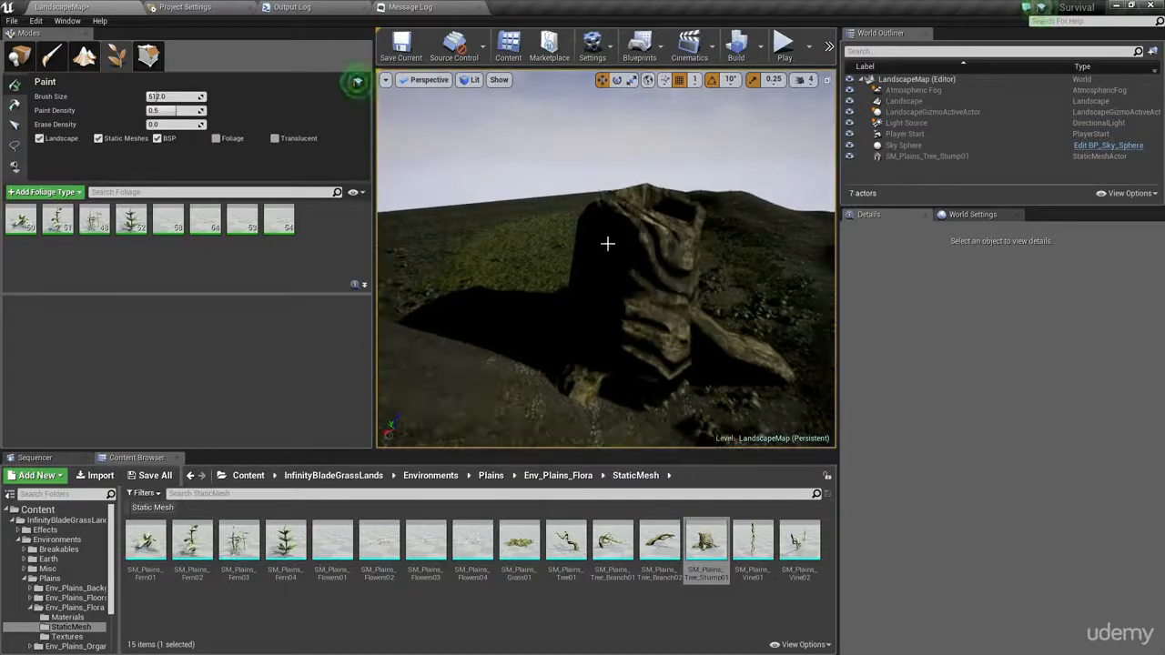
- Return to Place mode and delete the enlarged tree stump from the level
key(shift+1)
click(607, 244)
key(Delete)
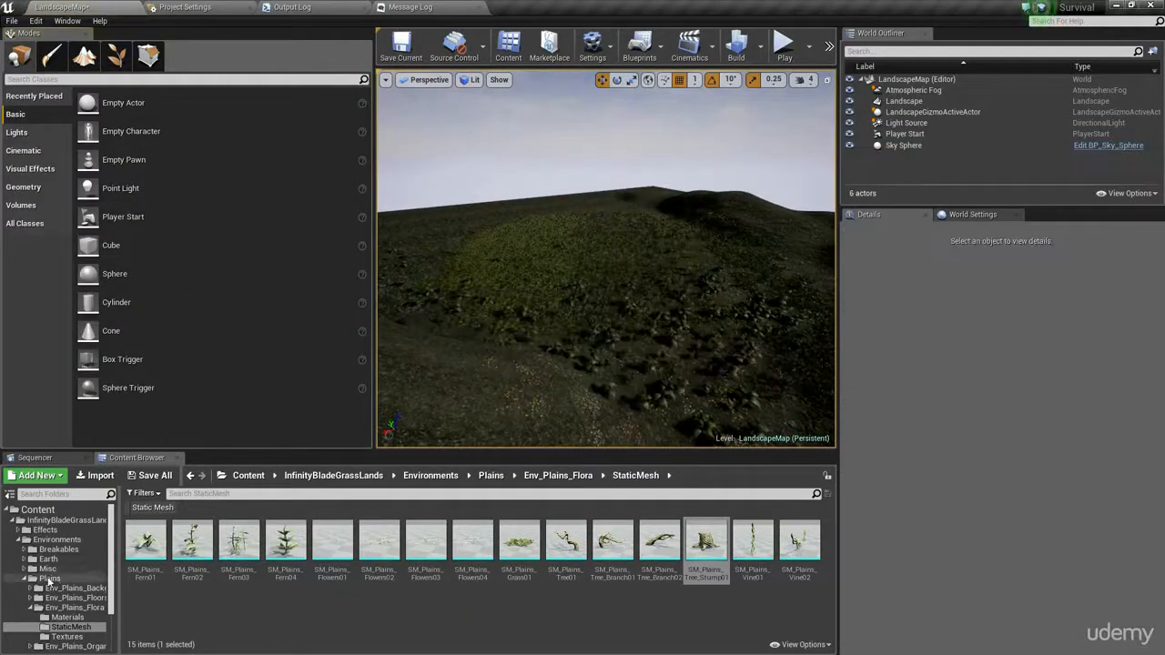
- Reopen the Env_Plains_Flora StaticMesh folder and return to foliage painting with the Static Meshes and BSP filters off, keeping Landscape on
click(47, 569)
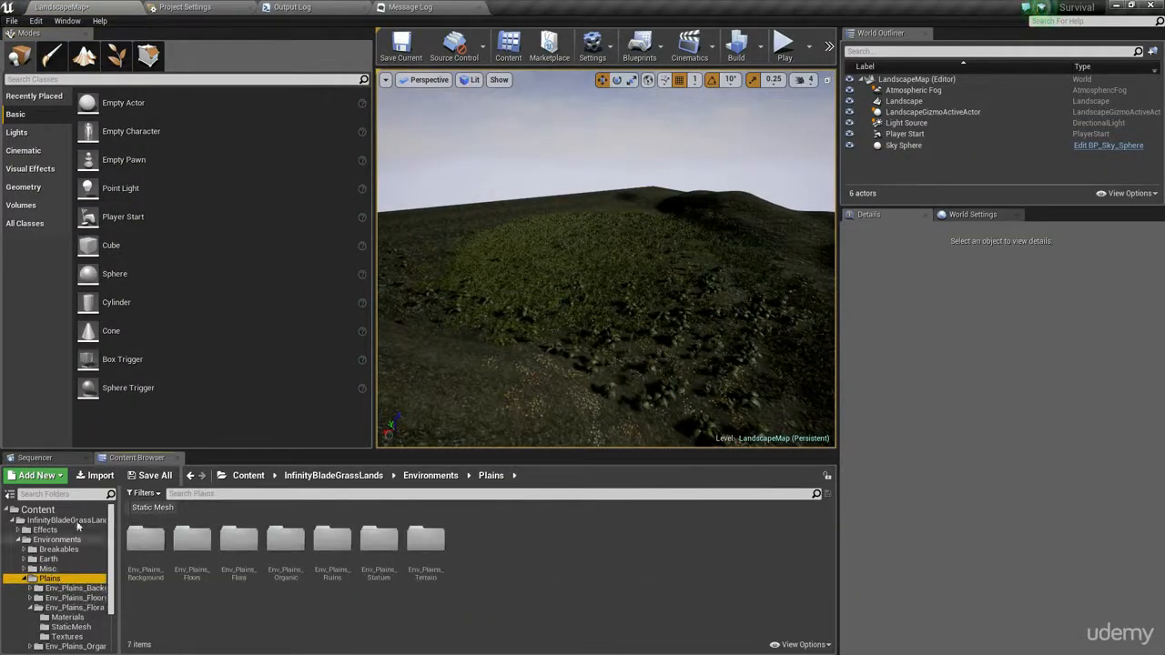
click(67, 617)
click(72, 627)
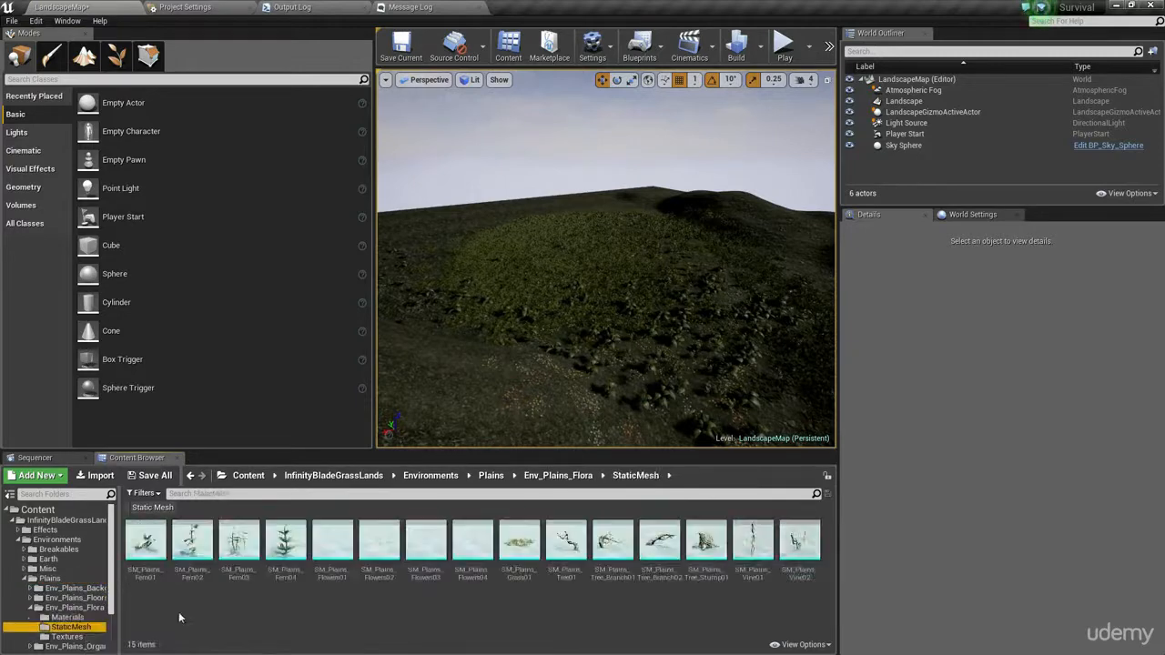
click(121, 58)
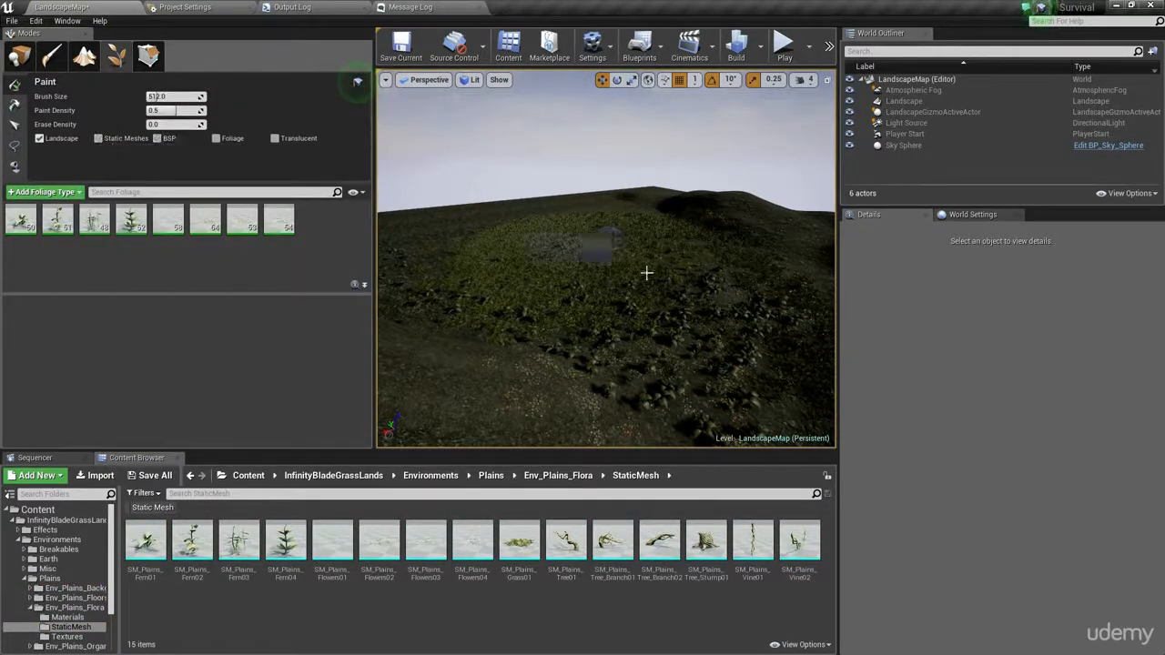
- Look over the painted ferns and flowers around the hill, and narrow the foliage settings area to enlarge the viewport
right_drag(646, 273, 587, 269)
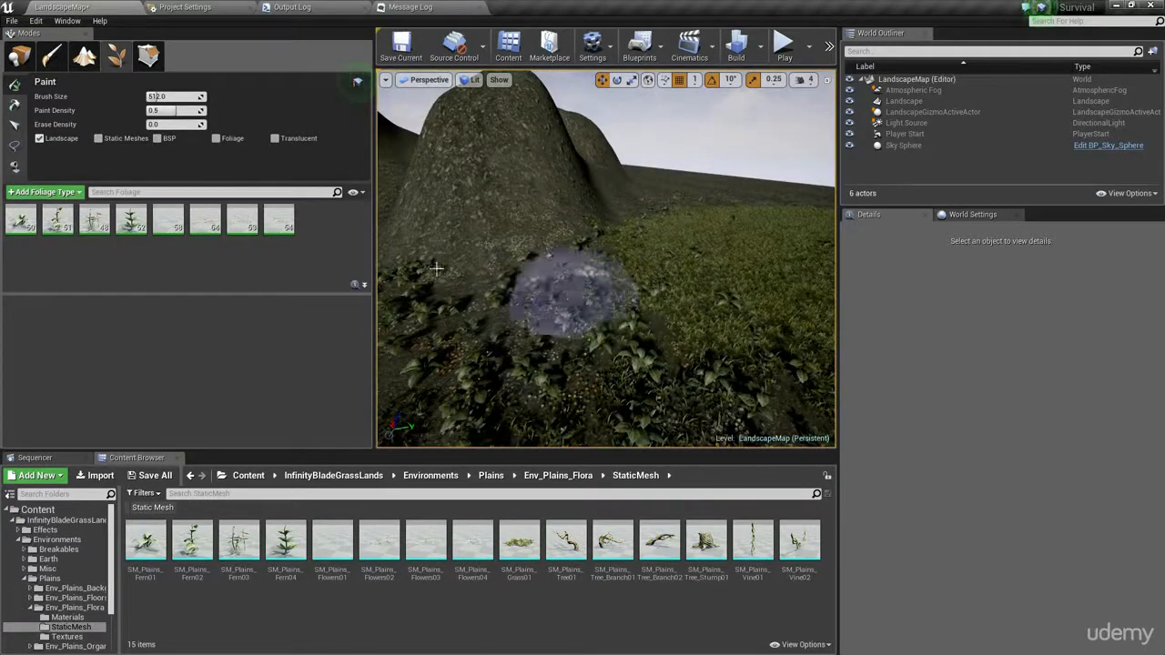
key(s)
right_drag(588, 247, 537, 231)
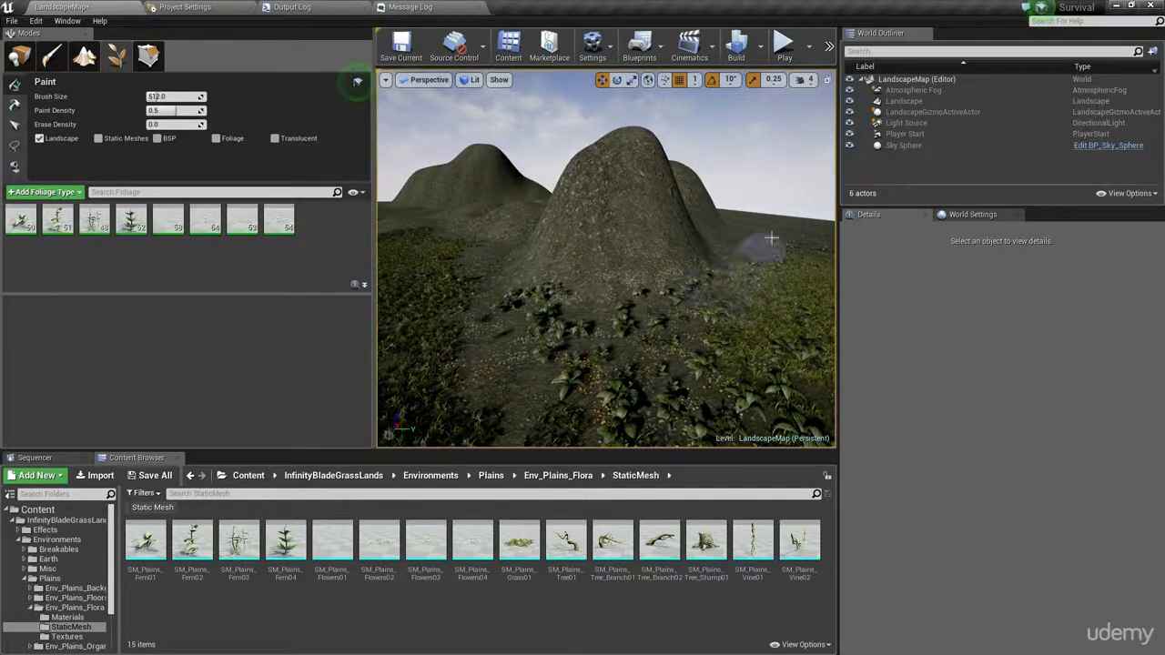
key(w)
mouse_move(710, 323)
right_down()
mouse_move(707, 391)
mouse_move(696, 341)
right_up()
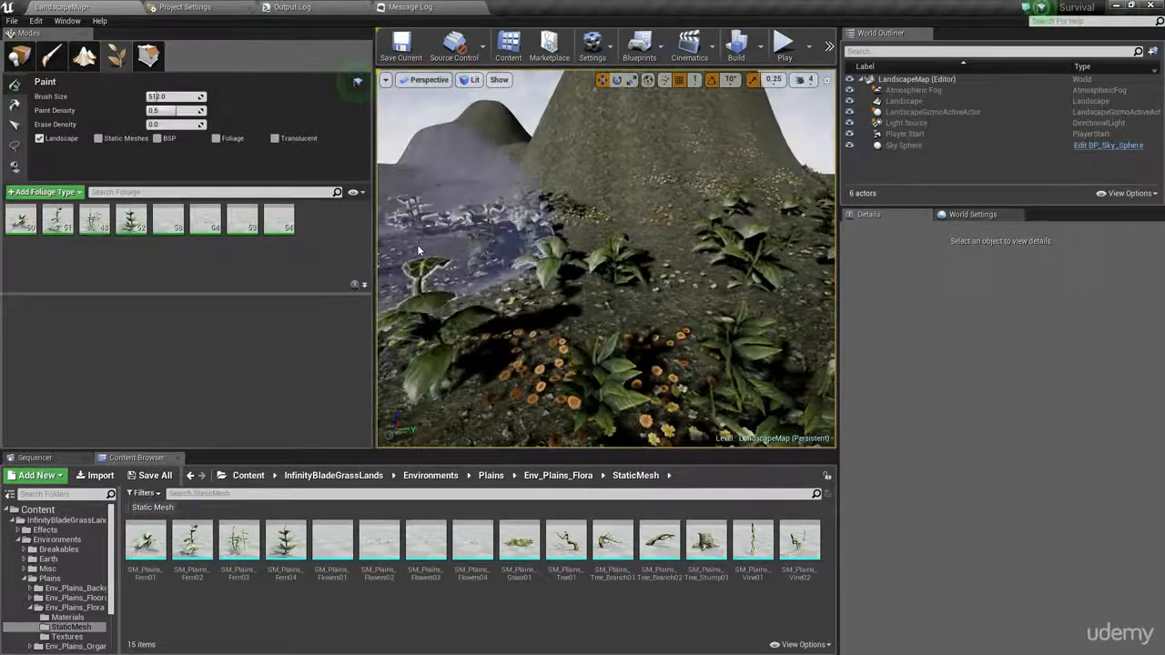
drag(373, 252, 263, 252)
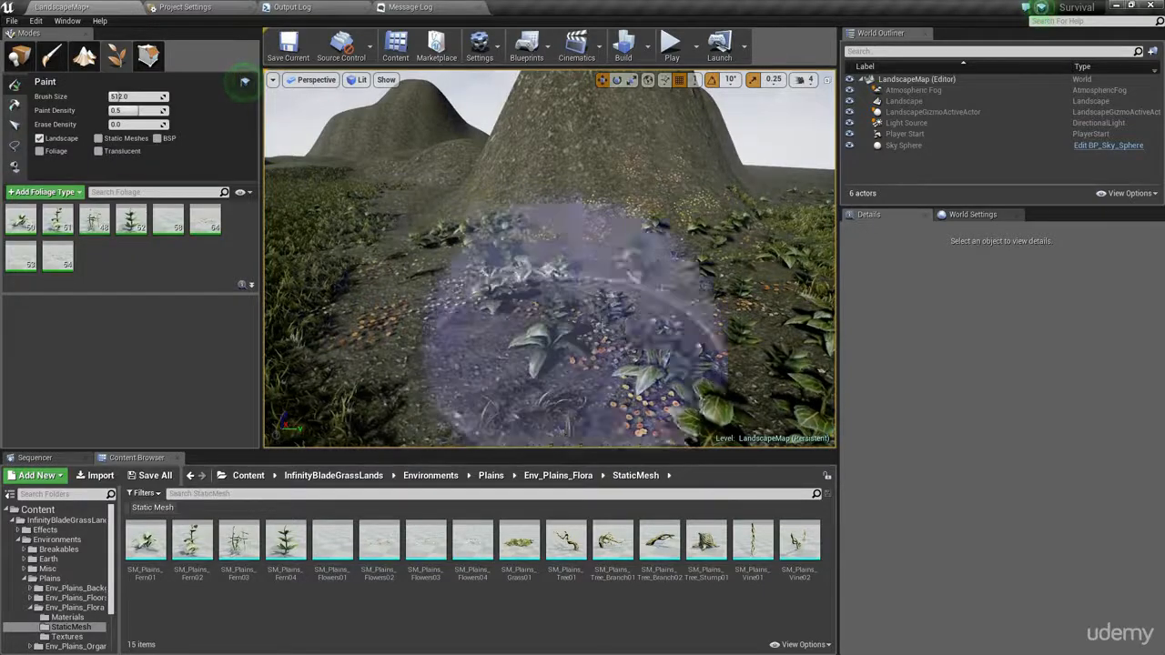
mouse_move(510, 315)
right_down()
mouse_move(591, 332)
mouse_move(605, 318)
mouse_move(474, 309)
right_up()
right_drag(604, 315, 604, 314)
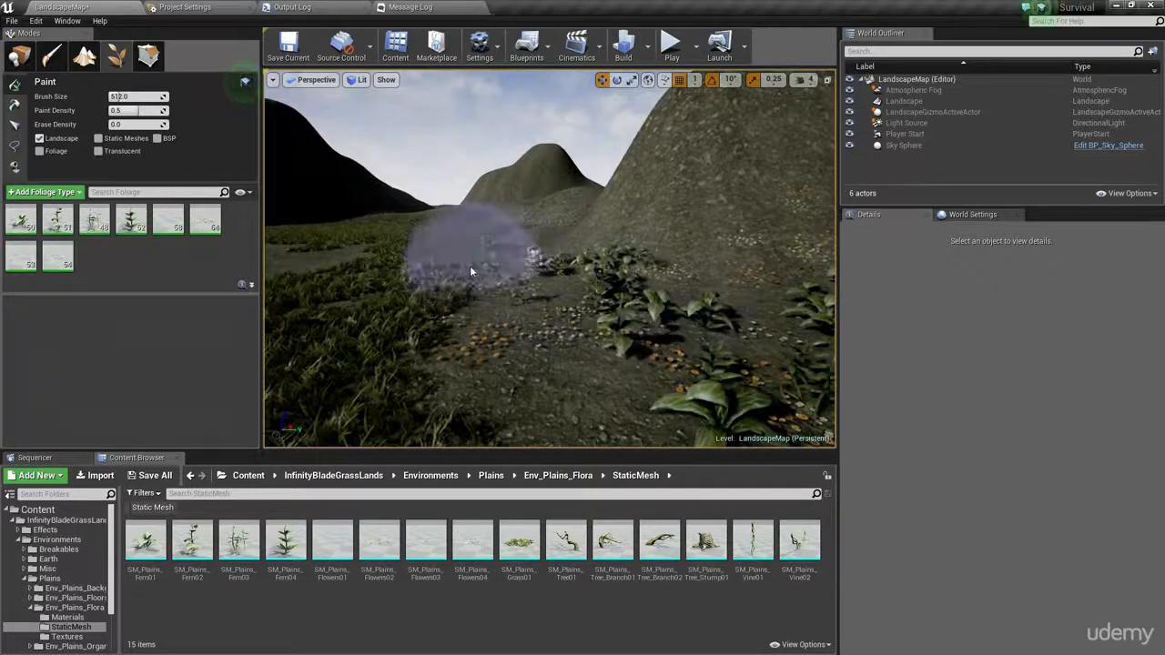